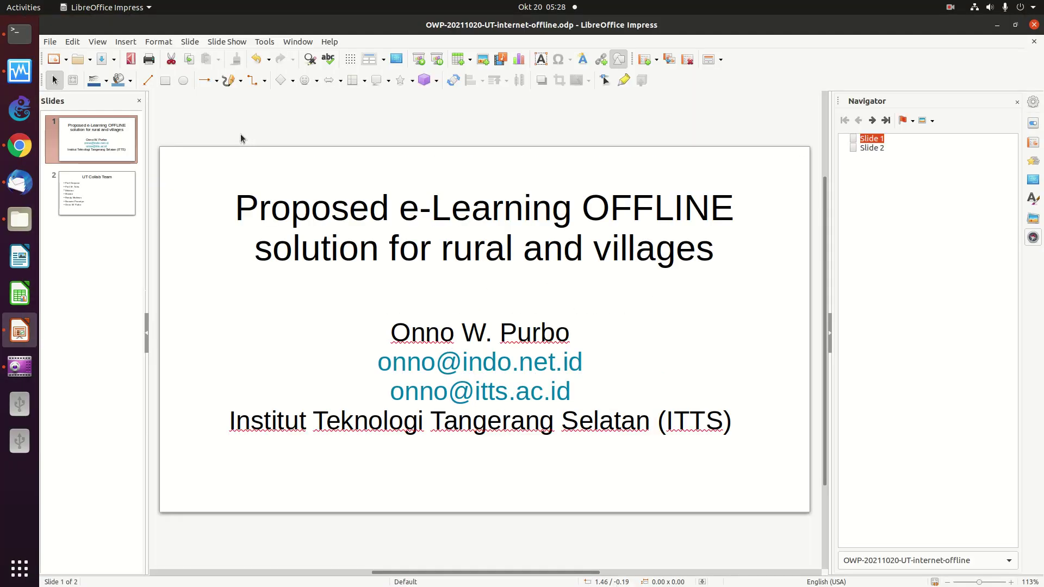
Step: Bring the nPerf Telkomsel coverage map of Indonesia back to the front
{"action": "left_click", "coordinate": [27, 149]}
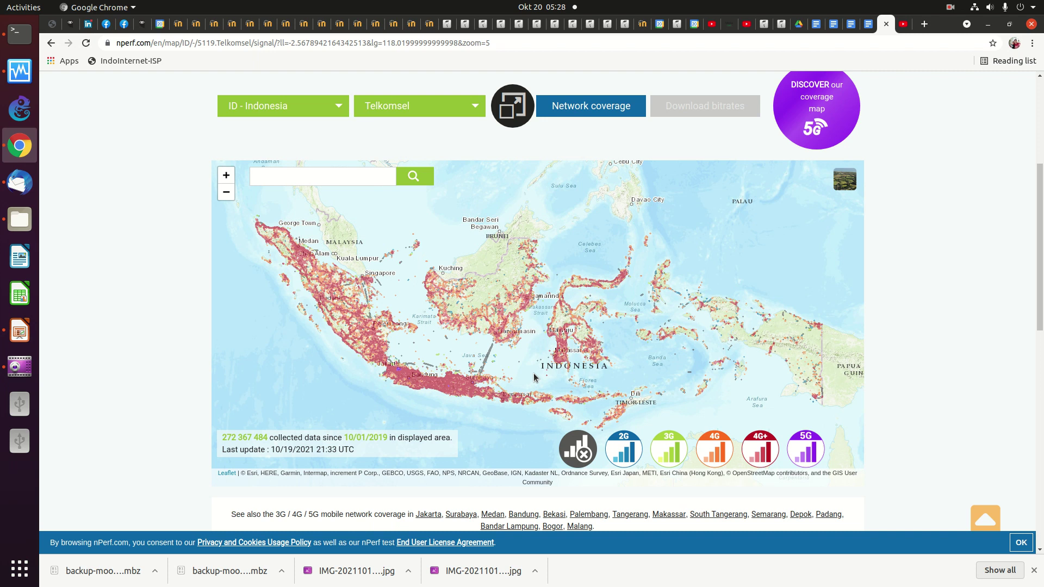
Step: Zoom the Telkomsel coverage map in three levels and centre it on West Java
{"action": "left_click", "coordinate": [225, 175]}
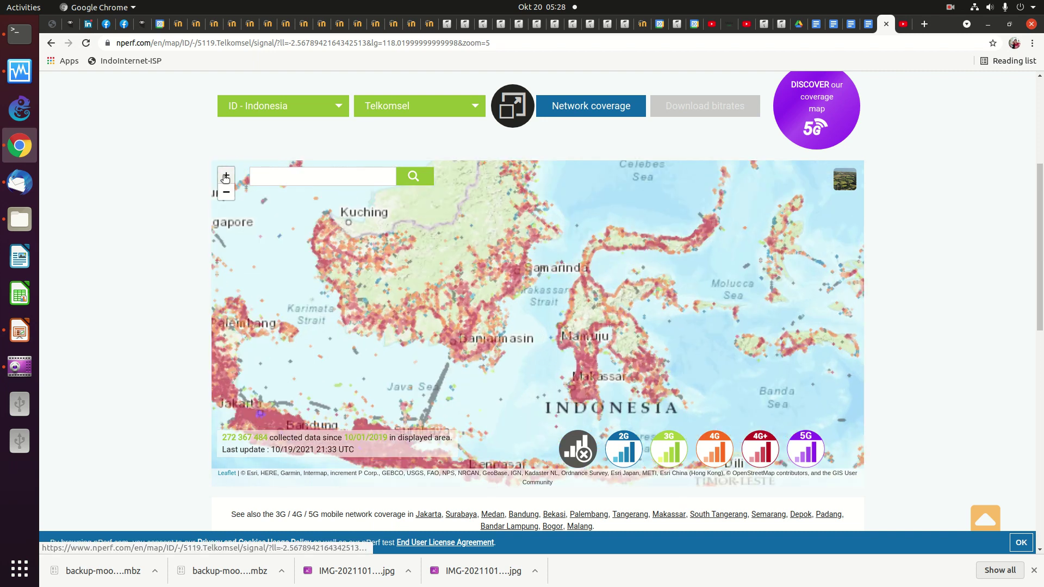
{"action": "left_click", "coordinate": [226, 177]}
{"action": "left_click", "coordinate": [226, 178]}
{"action": "left_click_drag", "start_coordinate": [325, 304], "coordinate": [649, 231]}
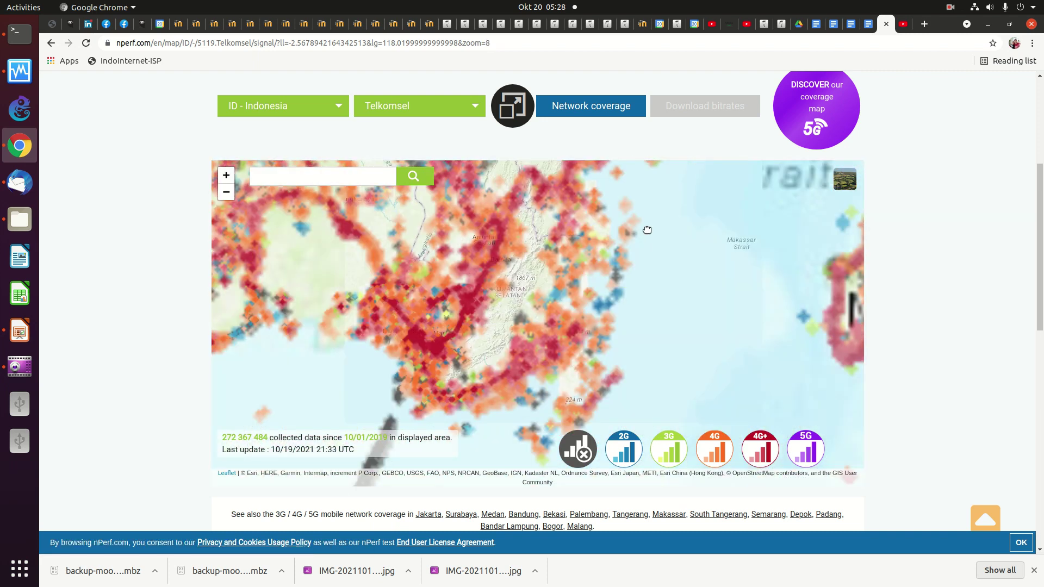
{"action": "left_click_drag", "start_coordinate": [634, 317], "coordinate": [698, 194]}
{"action": "left_click_drag", "start_coordinate": [625, 370], "coordinate": [625, 196]}
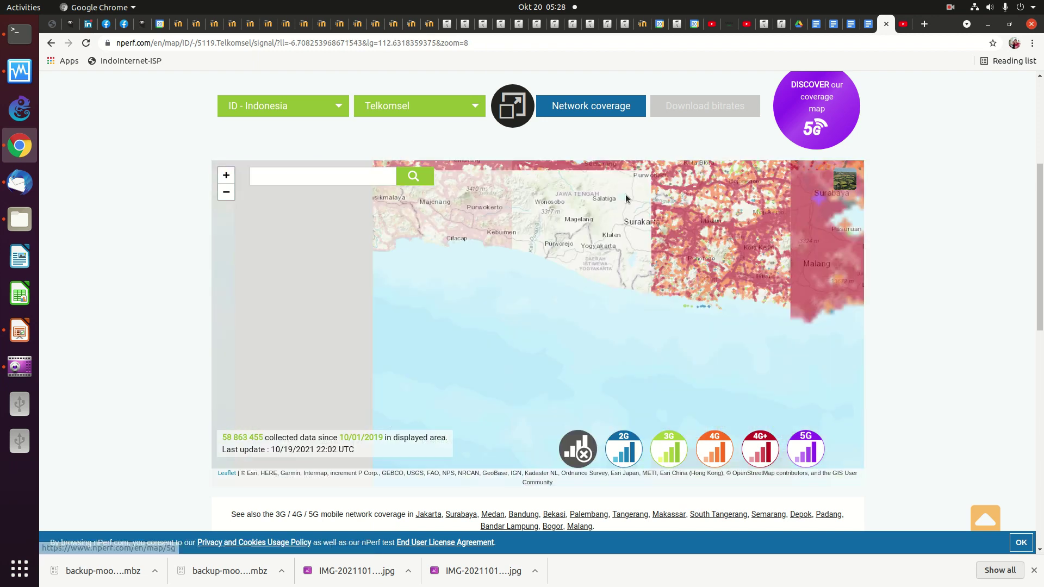
{"action": "left_click_drag", "start_coordinate": [489, 359], "coordinate": [517, 247]}
{"action": "left_click_drag", "start_coordinate": [788, 348], "coordinate": [707, 361]}
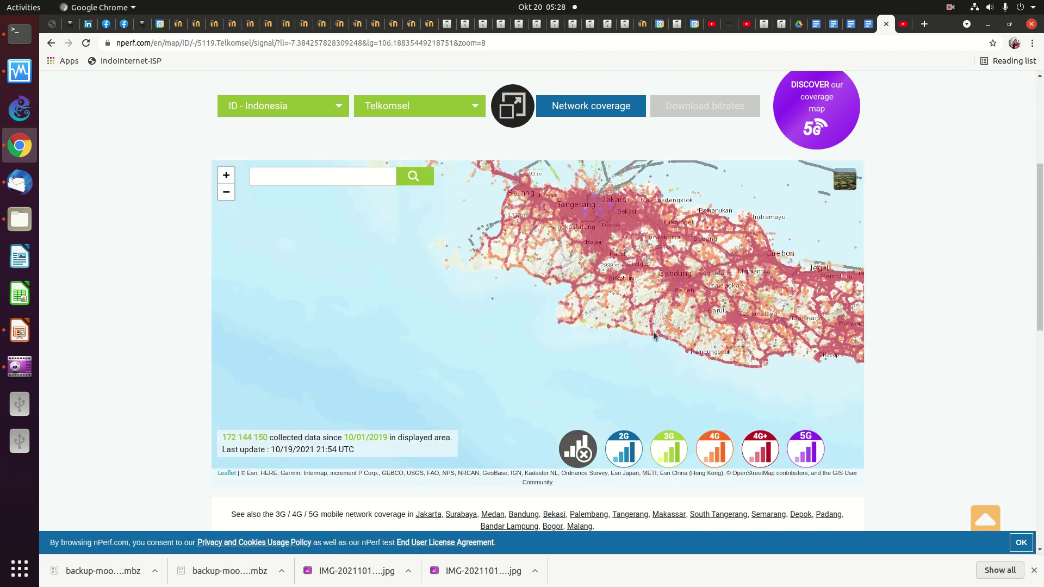
{"action": "left_click_drag", "start_coordinate": [654, 332], "coordinate": [644, 335]}
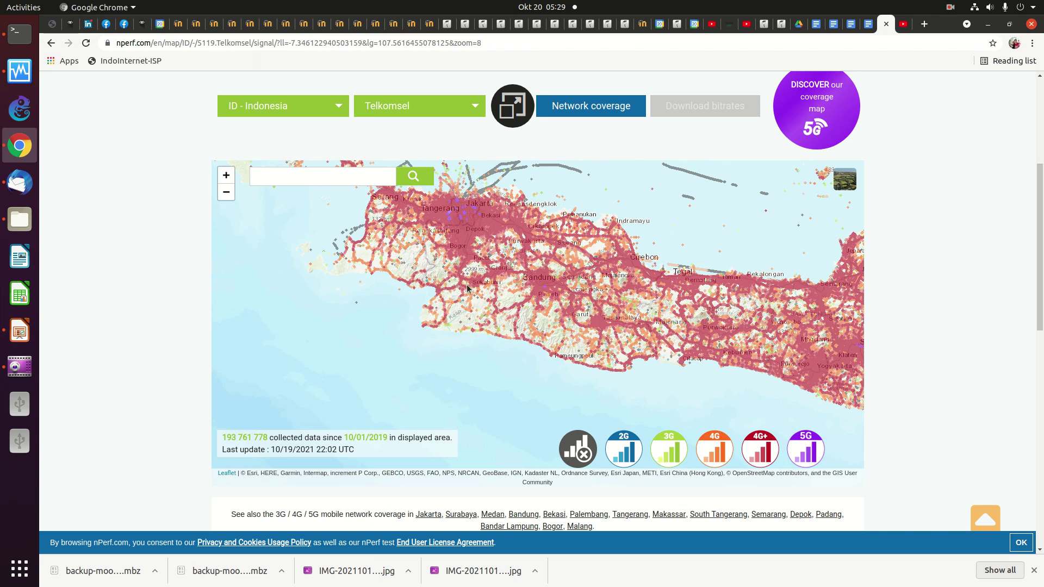
Step: Pan east along Java to Surabaya, then zoom out to show Sumatra, Borneo and Java
{"action": "left_click_drag", "start_coordinate": [613, 348], "coordinate": [334, 301]}
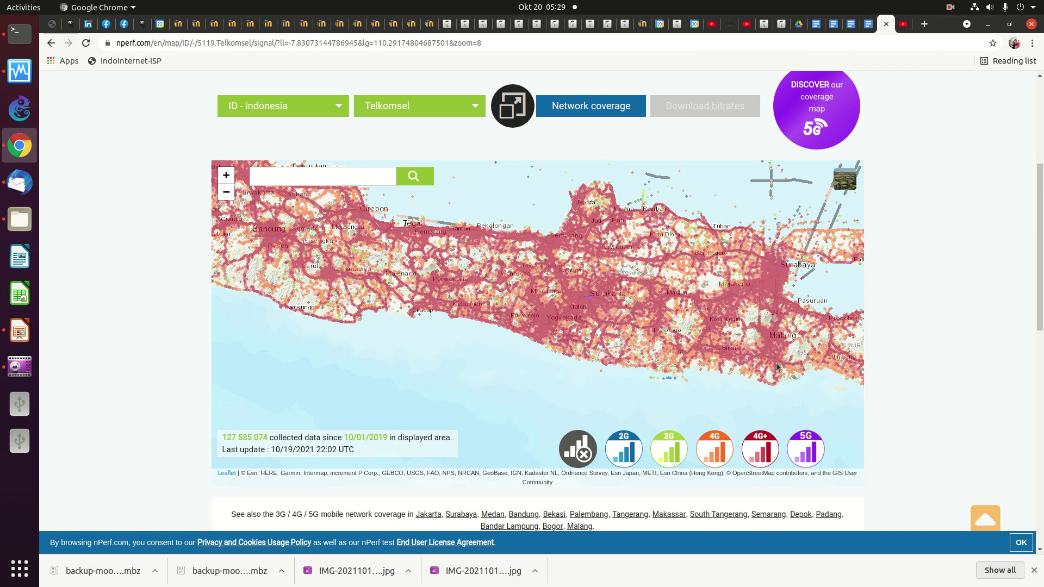
{"action": "left_click_drag", "start_coordinate": [391, 288], "coordinate": [544, 386]}
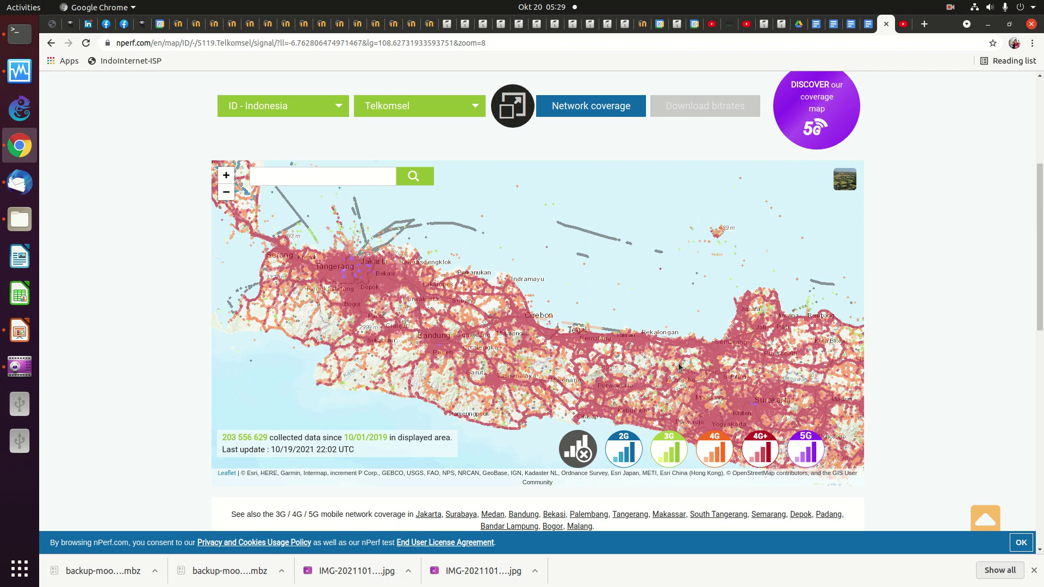
{"action": "left_click_drag", "start_coordinate": [686, 364], "coordinate": [479, 323]}
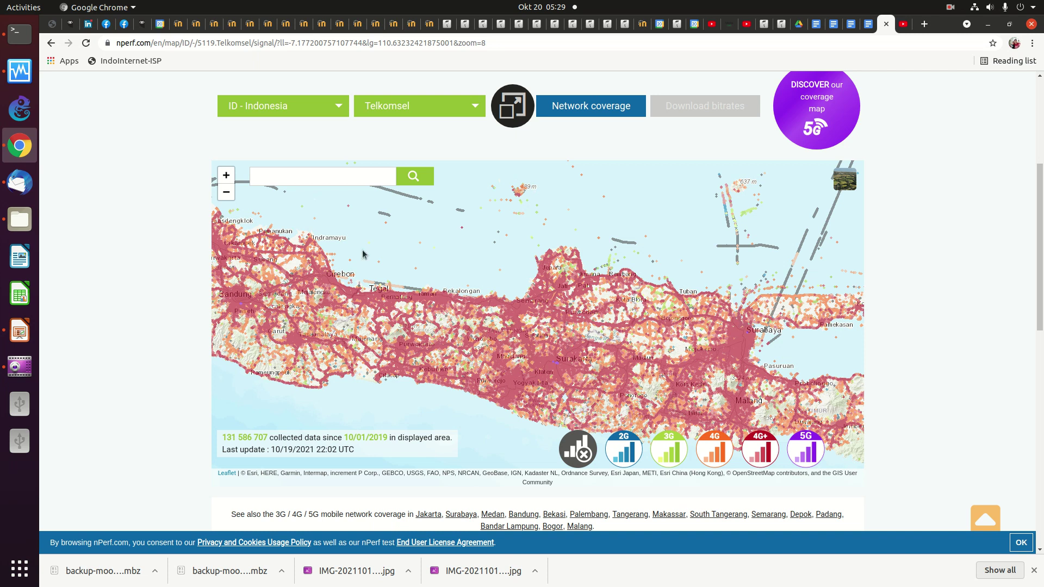
{"action": "left_click", "coordinate": [226, 193]}
{"action": "double_click", "coordinate": [226, 195]}
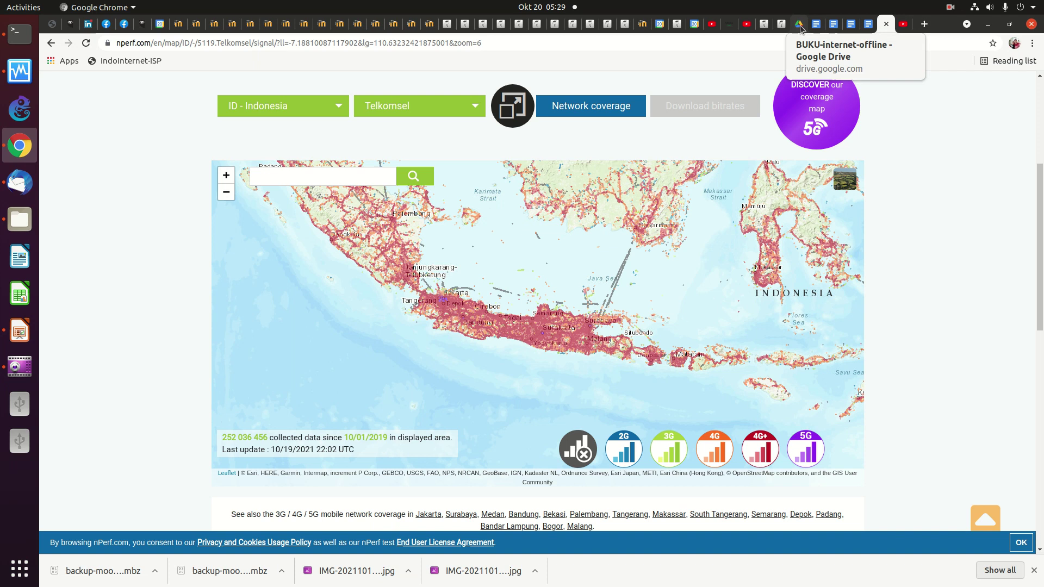
Step: Switch to BAB-overview-sistem-internet-offline at its INTERNET OFFLINE: Konsep diagram
{"action": "left_click", "coordinate": [814, 24]}
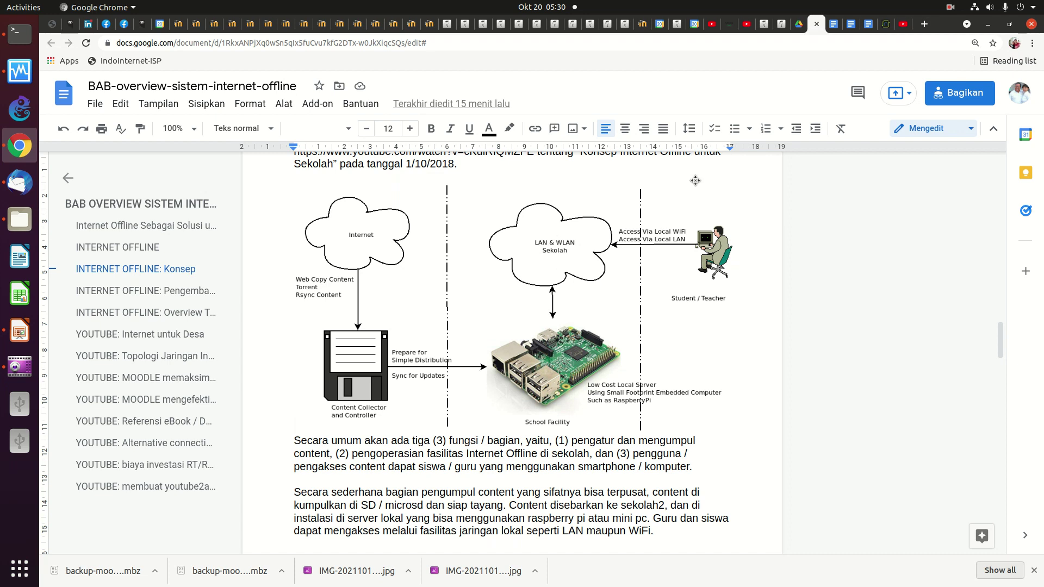
{"action": "left_click", "coordinate": [430, 428]}
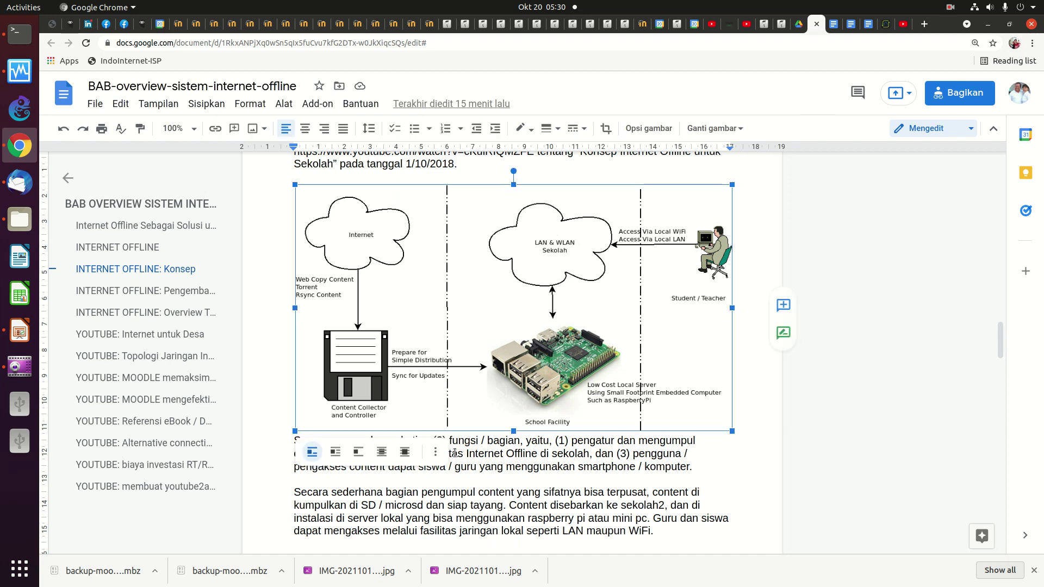
{"action": "left_click", "coordinate": [489, 445]}
{"action": "scroll", "coordinate": [489, 446], "scroll_direction": "down", "scroll_amount": 2}
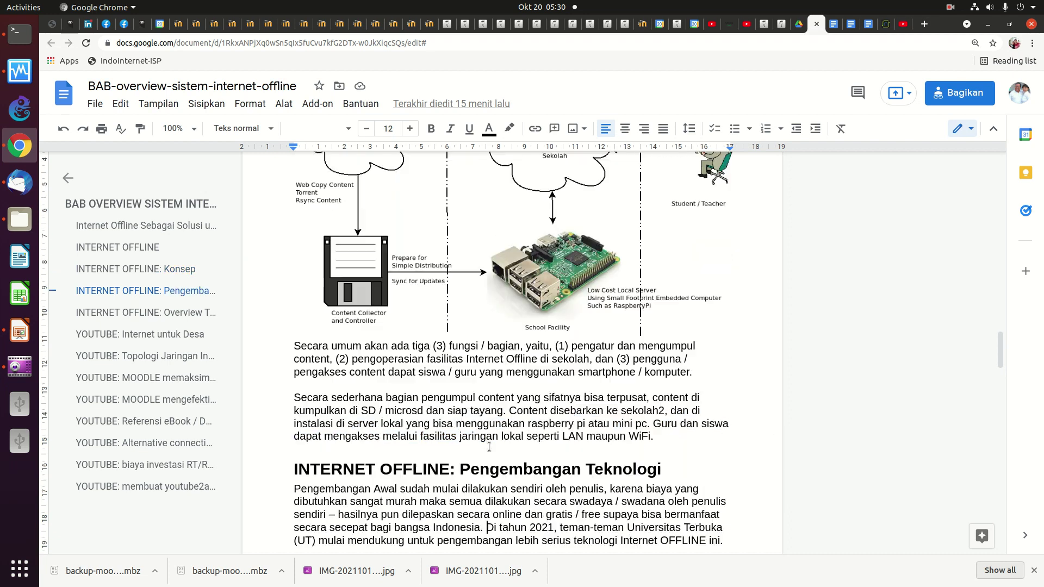
{"action": "key", "text": "Down"}
{"action": "key", "text": "Down"}
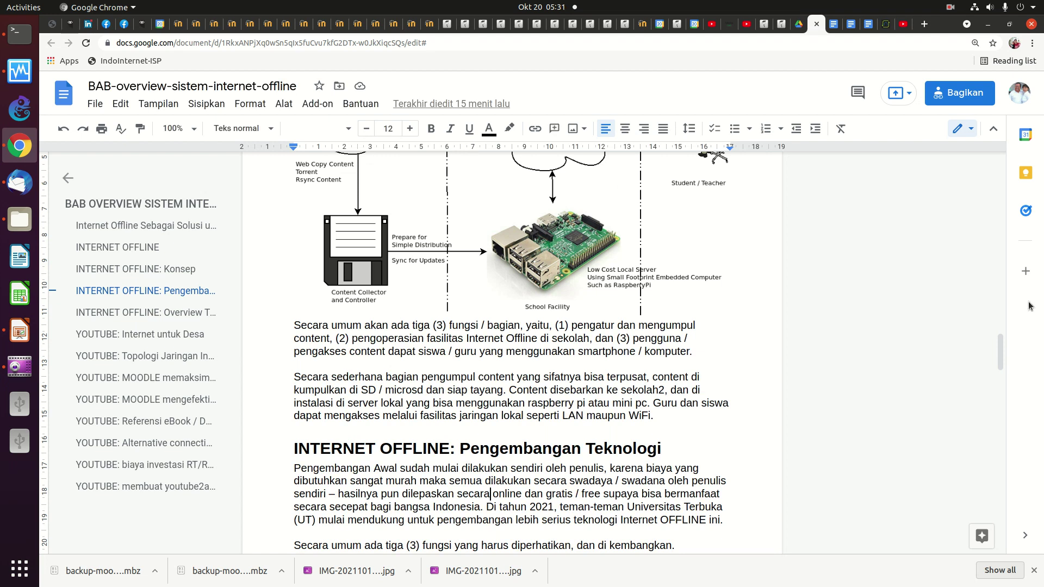
{"action": "left_click_drag", "start_coordinate": [1000, 349], "coordinate": [998, 337]}
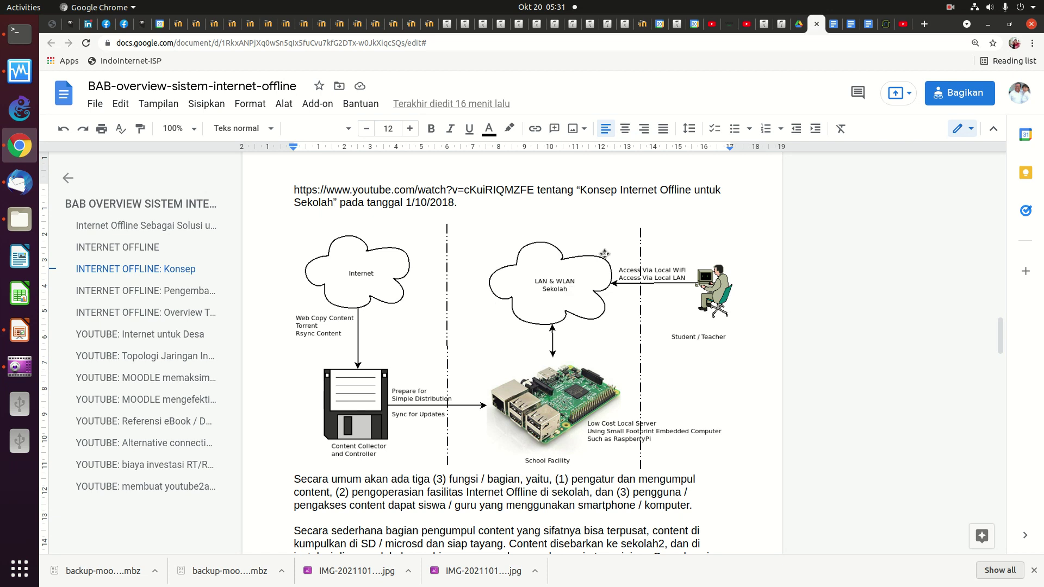
Step: Look through BAB-bisnis-proses and BAB-pendahuluan, ending on BAB-disain-jaringan-akses-internet-offline
{"action": "left_click", "coordinate": [830, 25]}
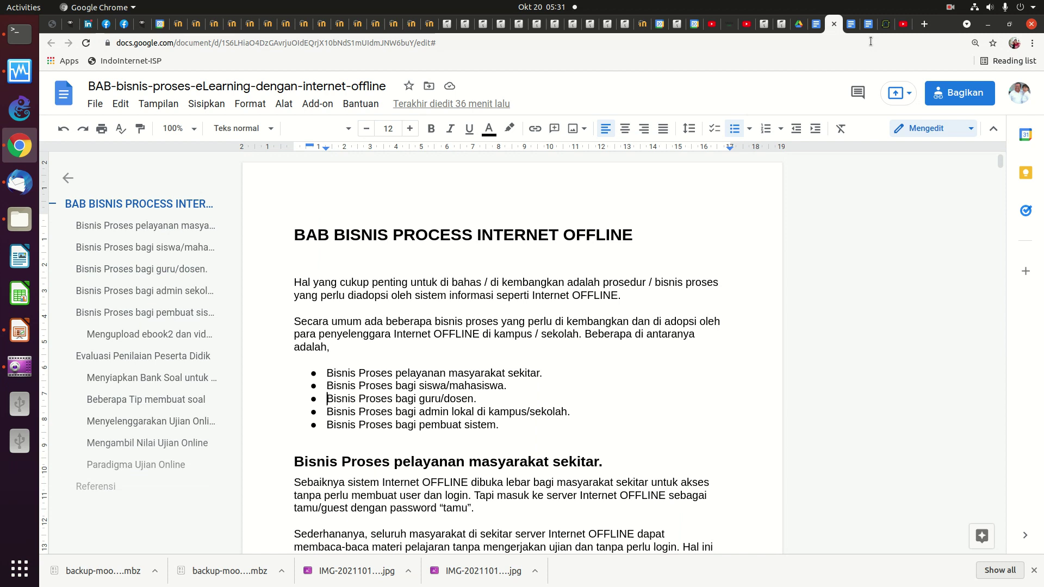
{"action": "left_click", "coordinate": [855, 28]}
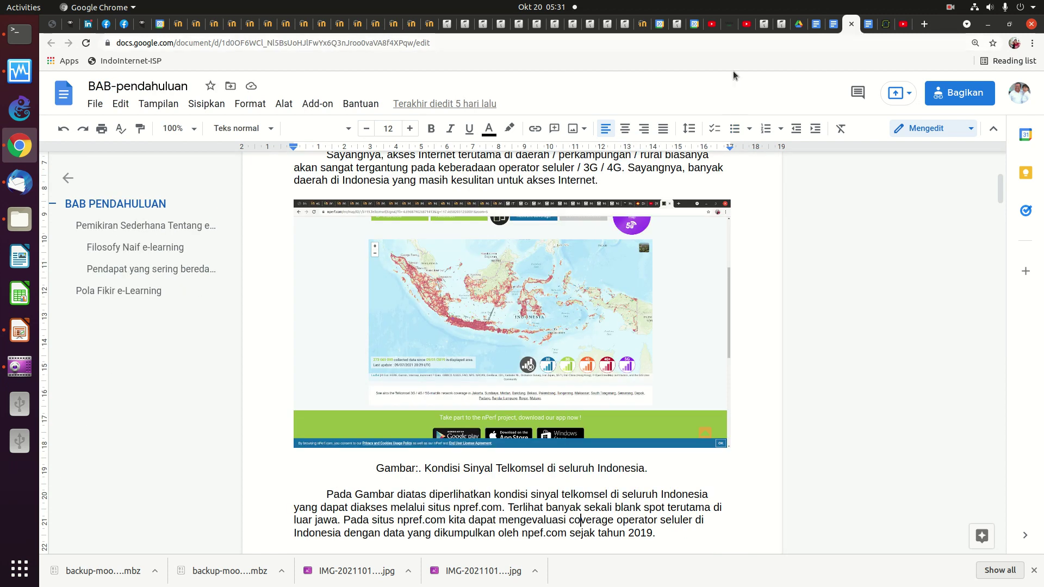
{"action": "left_click", "coordinate": [868, 24]}
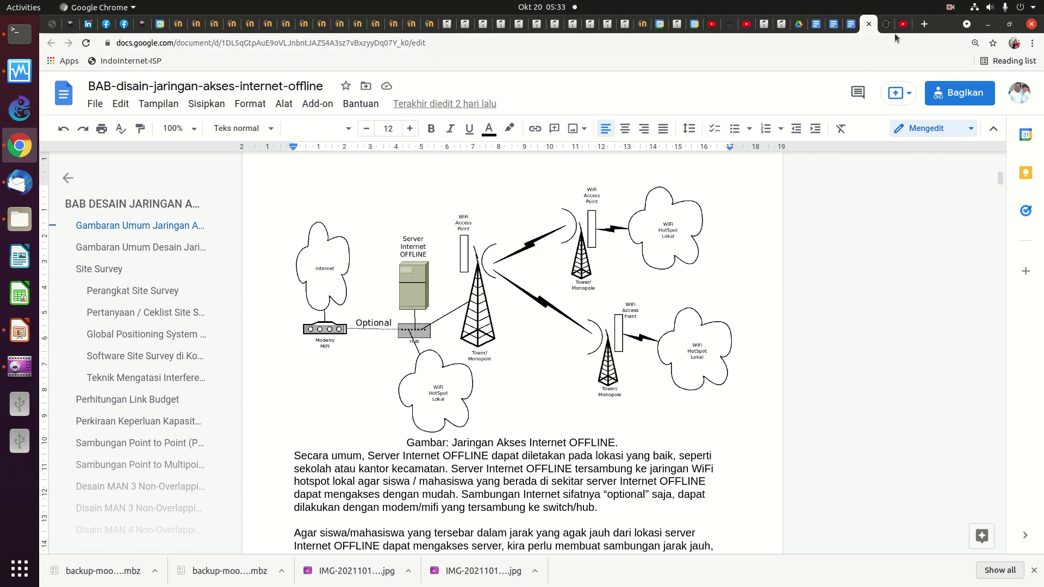
Step: Search Google for 'moodle' in a new tab and follow the download.moodle.org result to its captcha
{"action": "left_click", "coordinate": [922, 25]}
{"action": "left_click", "coordinate": [544, 244]}
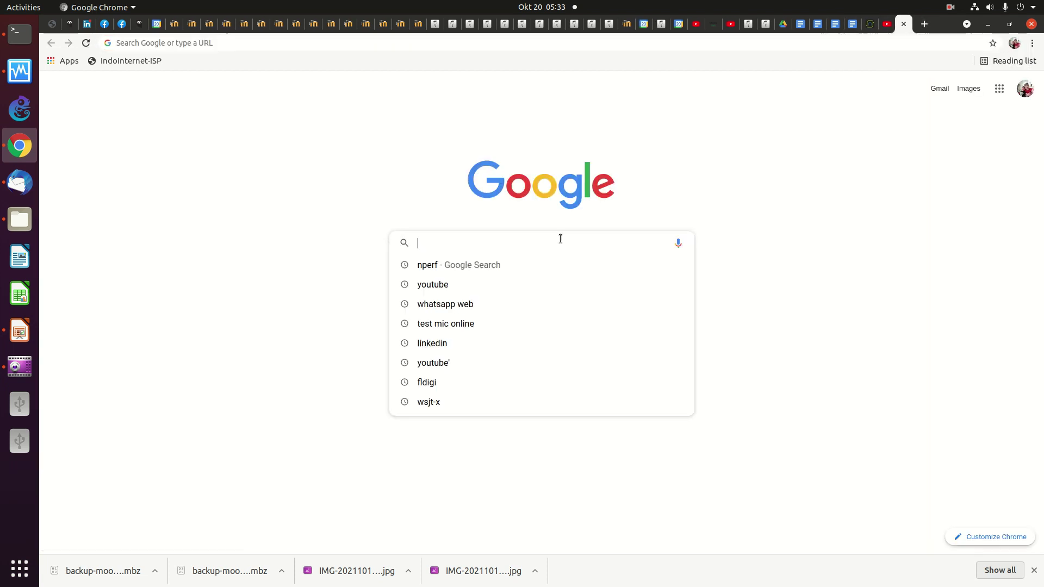
{"action": "type", "text": "moodle"}
{"action": "key", "text": "Return"}
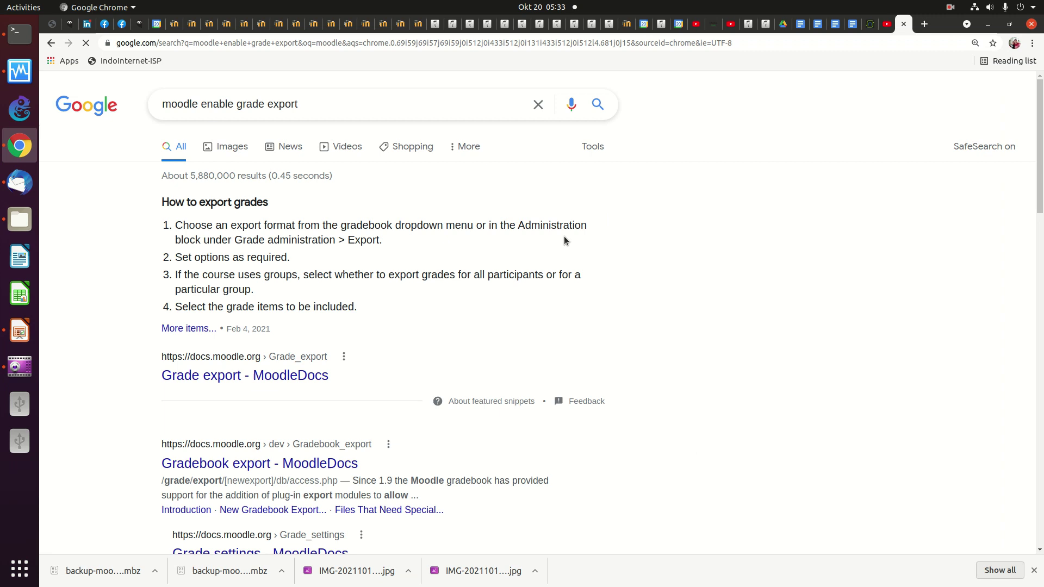
{"action": "left_click_drag", "start_coordinate": [204, 104], "coordinate": [466, 111]}
{"action": "key", "text": "BackSpace"}
{"action": "key", "text": "BackSpace"}
{"action": "key", "text": "BackSpace"}
{"action": "type", "text": "e"}
{"action": "key", "text": "Return"}
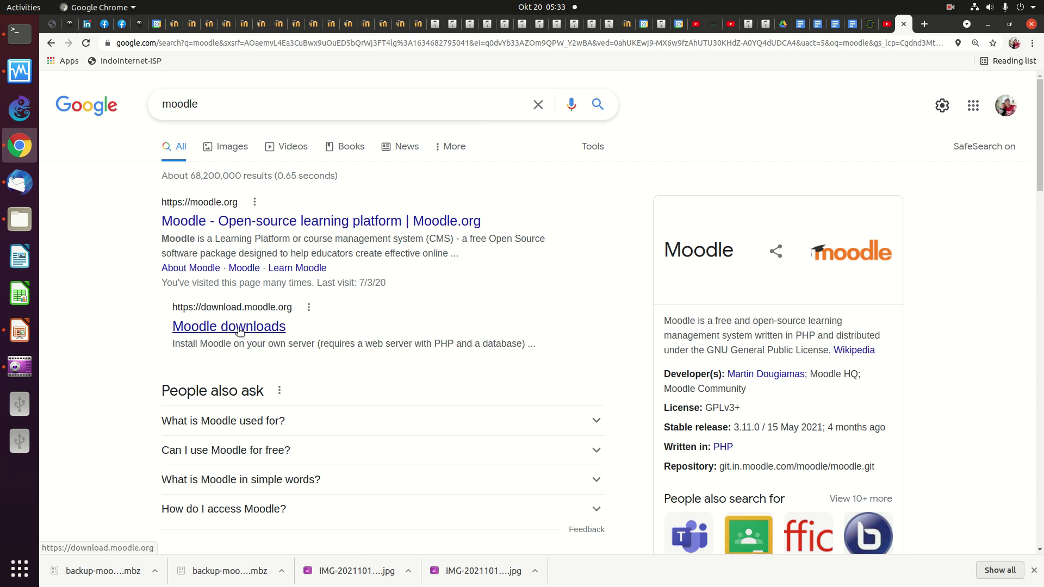
{"action": "left_click", "coordinate": [239, 328]}
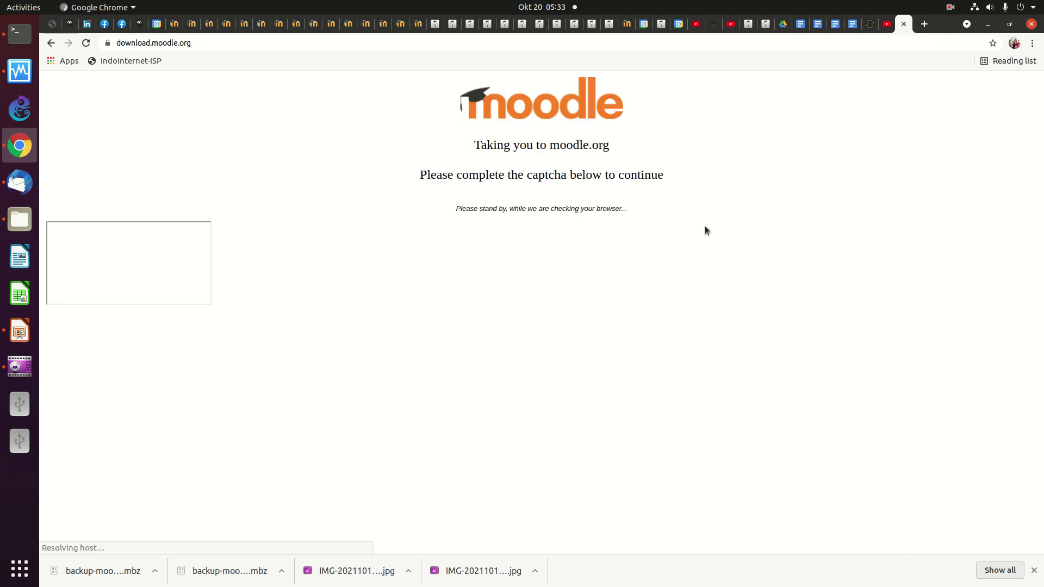
{"action": "left_click", "coordinate": [471, 219]}
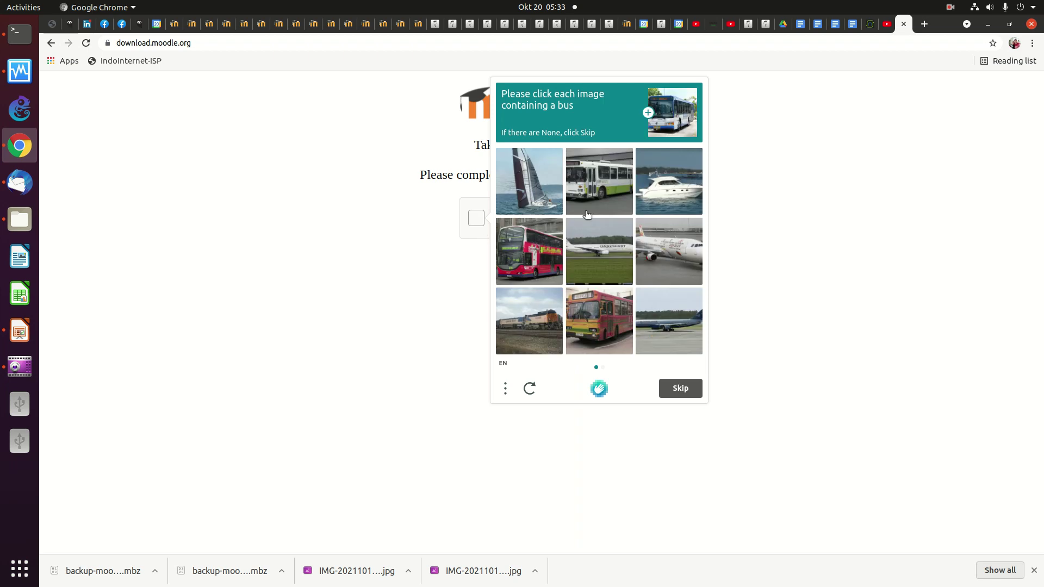
Step: Close the Moodle tab, search Google for 'kiwix', then return to the BUKU-internet-offline folder
{"action": "left_click", "coordinate": [904, 24]}
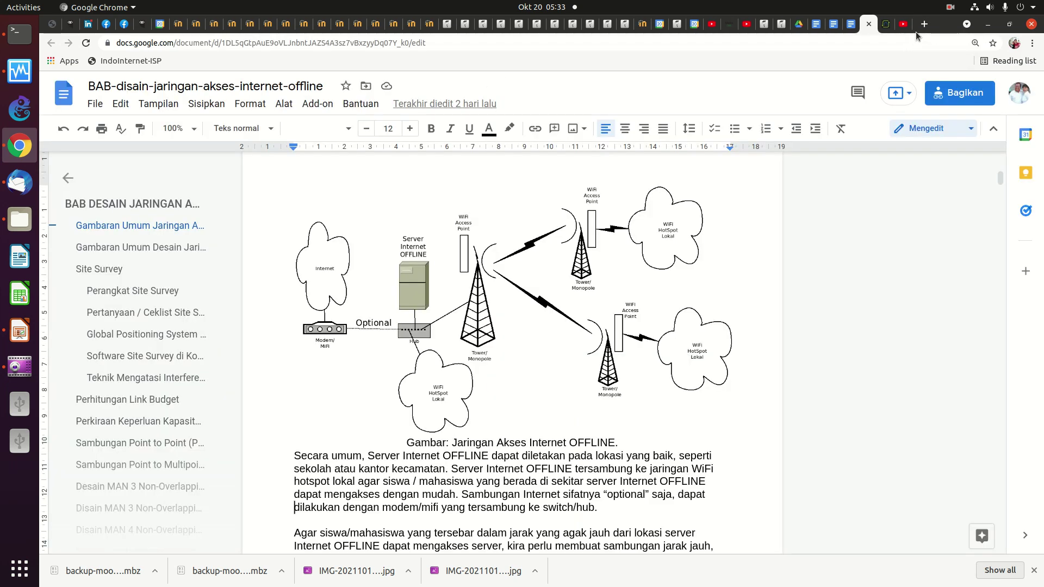
{"action": "left_click", "coordinate": [924, 24]}
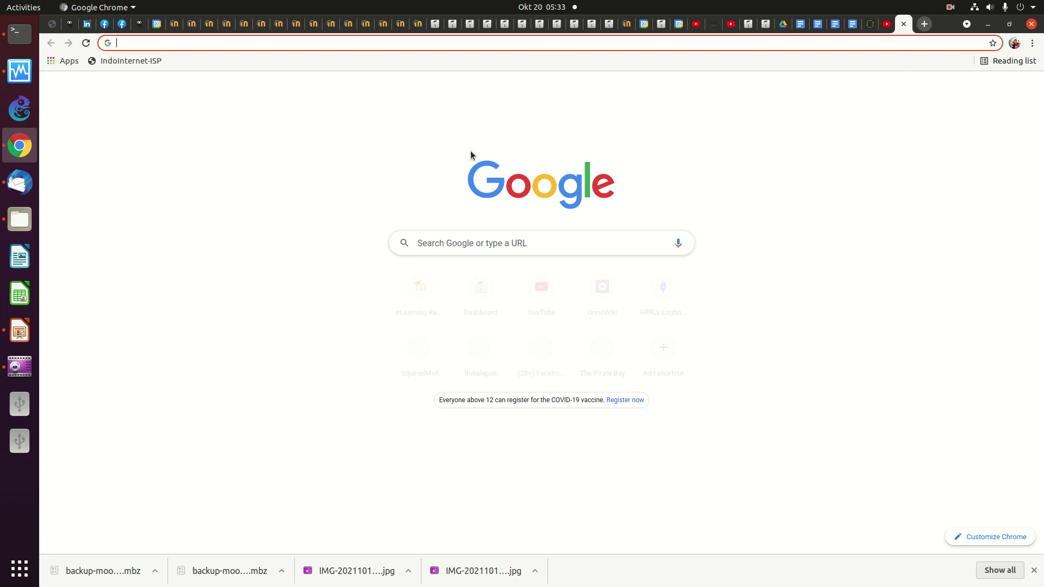
{"action": "left_click", "coordinate": [459, 245]}
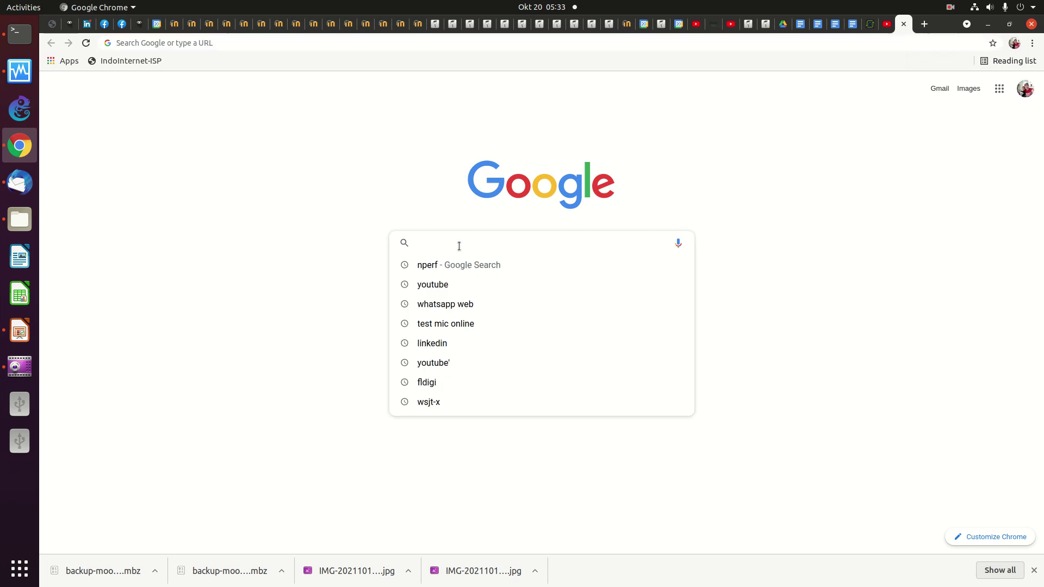
{"action": "type", "text": "kiwix"}
{"action": "key", "text": "Return"}
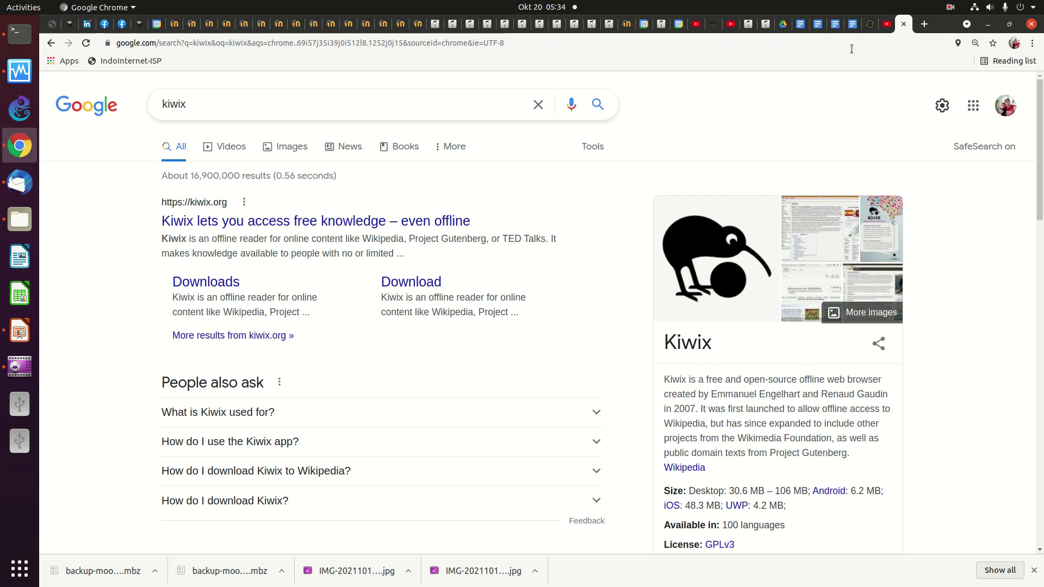
{"action": "left_click", "coordinate": [783, 23]}
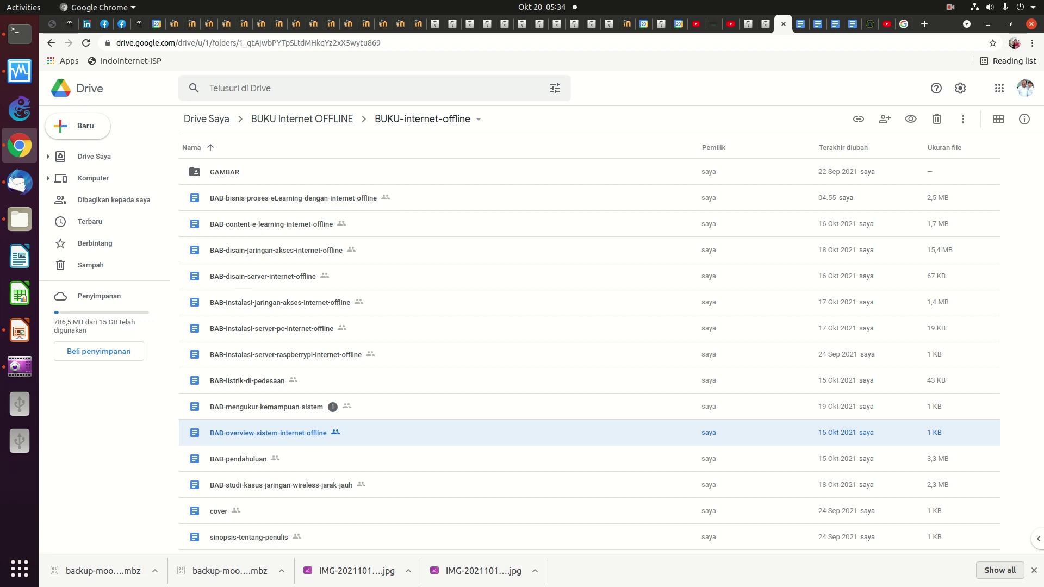
Step: Open the BAB-studi-kasus-jaringan-wireless-jarak-jauh chapter from the book folder
{"action": "double_click", "coordinate": [289, 486]}
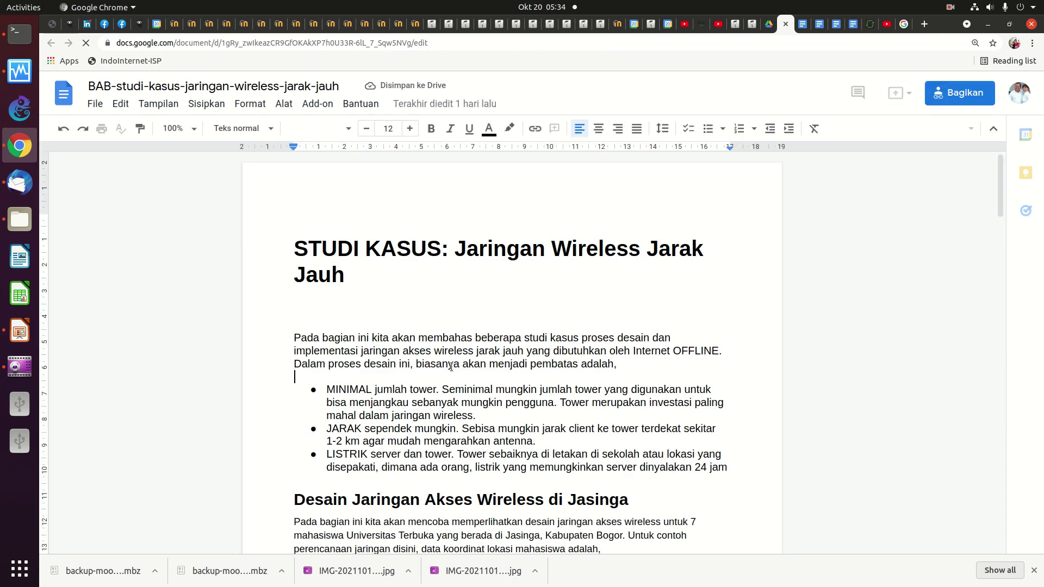
Step: Scroll to the server locations and select the SMPN2 Jasinga coordinate -6.447597,106.46081
{"action": "scroll", "coordinate": [460, 361], "scroll_direction": "down", "scroll_amount": 10}
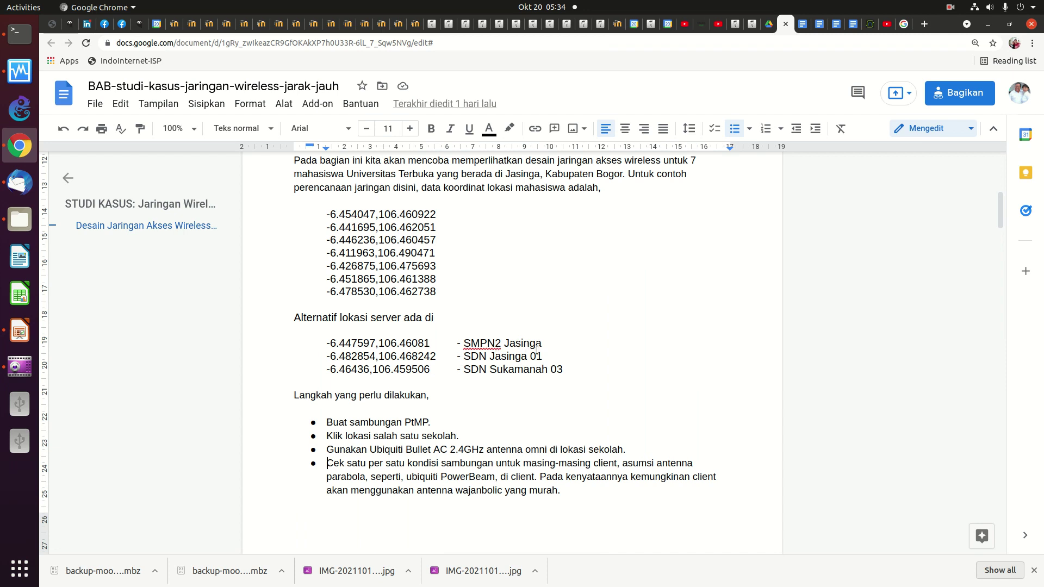
{"action": "left_click_drag", "start_coordinate": [458, 343], "coordinate": [326, 343]}
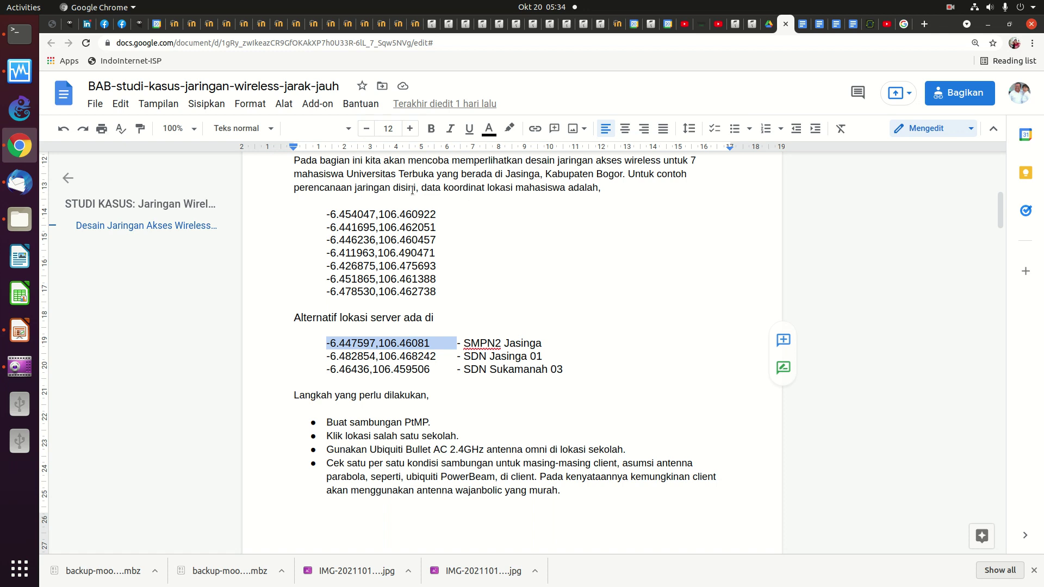
{"action": "left_click", "coordinate": [416, 313]}
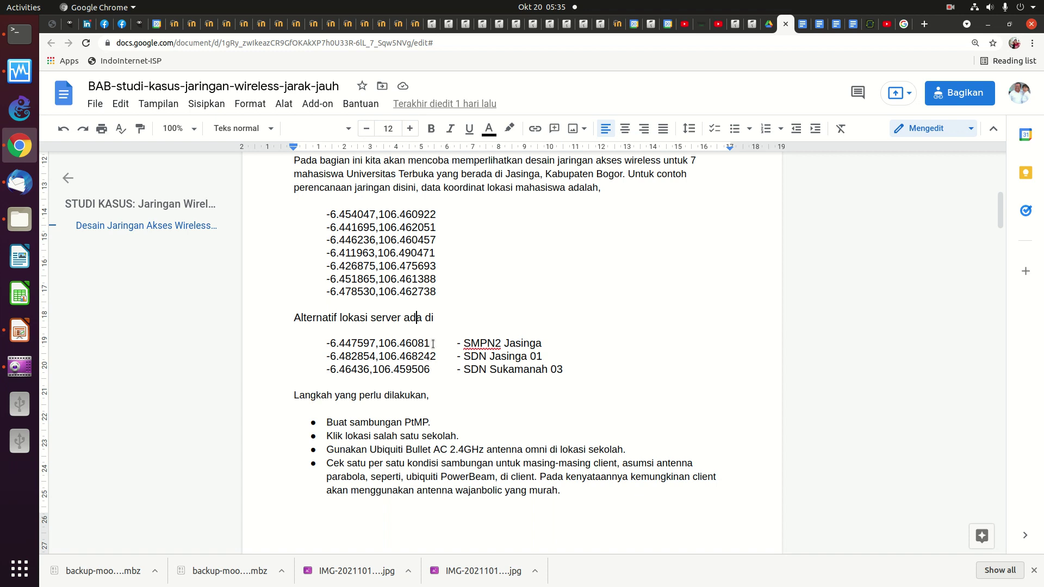
{"action": "left_click_drag", "start_coordinate": [457, 343], "coordinate": [324, 338]}
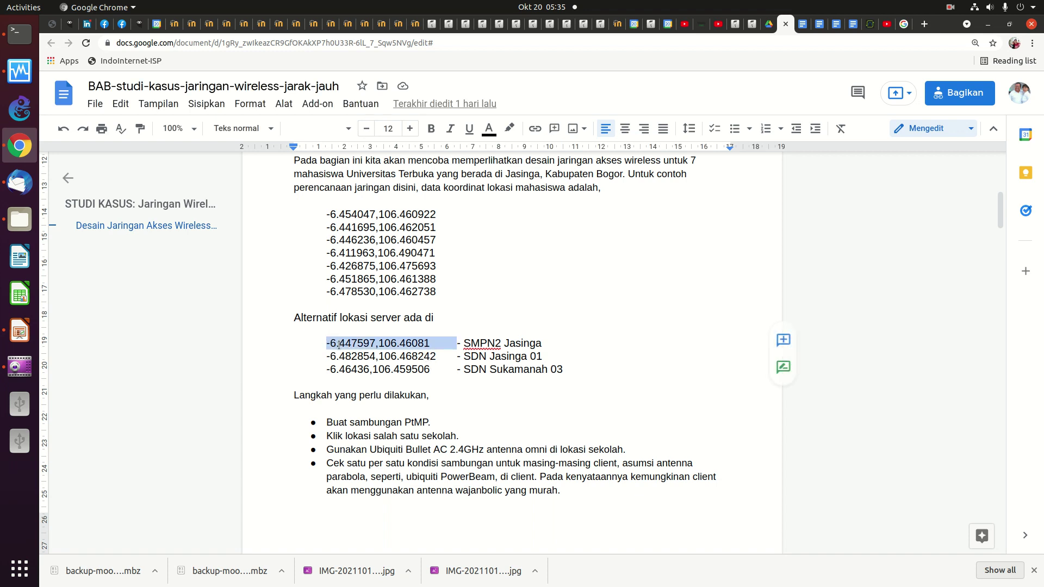
{"action": "right_click", "coordinate": [339, 345]}
Step: Copy the coordinate and load the airLink site at link.ui.com in a new tab
{"action": "left_click", "coordinate": [381, 208]}
{"action": "left_click", "coordinate": [924, 23]}
{"action": "left_click", "coordinate": [681, 35]}
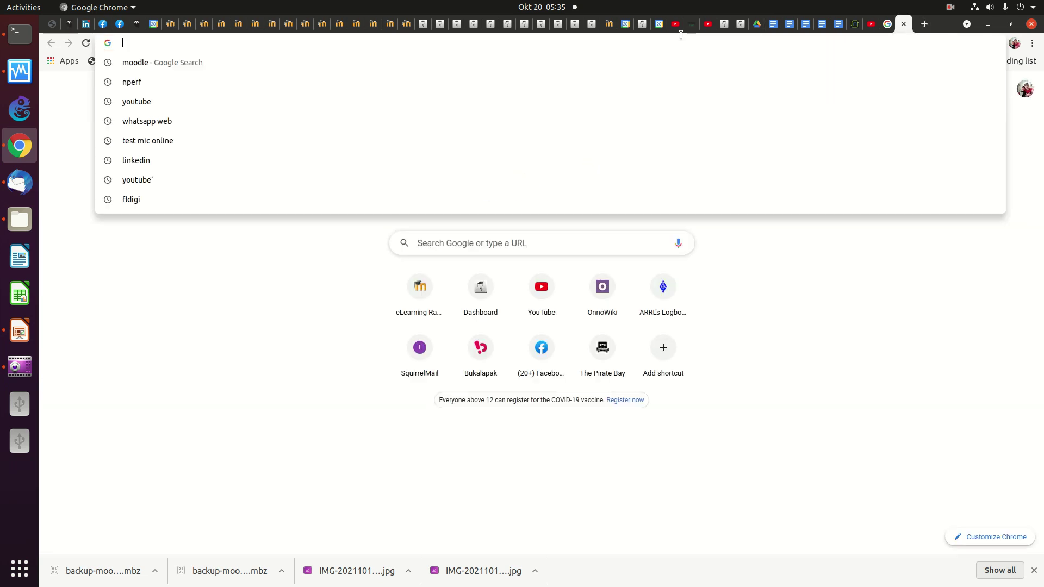
{"action": "type", "text": "link"}
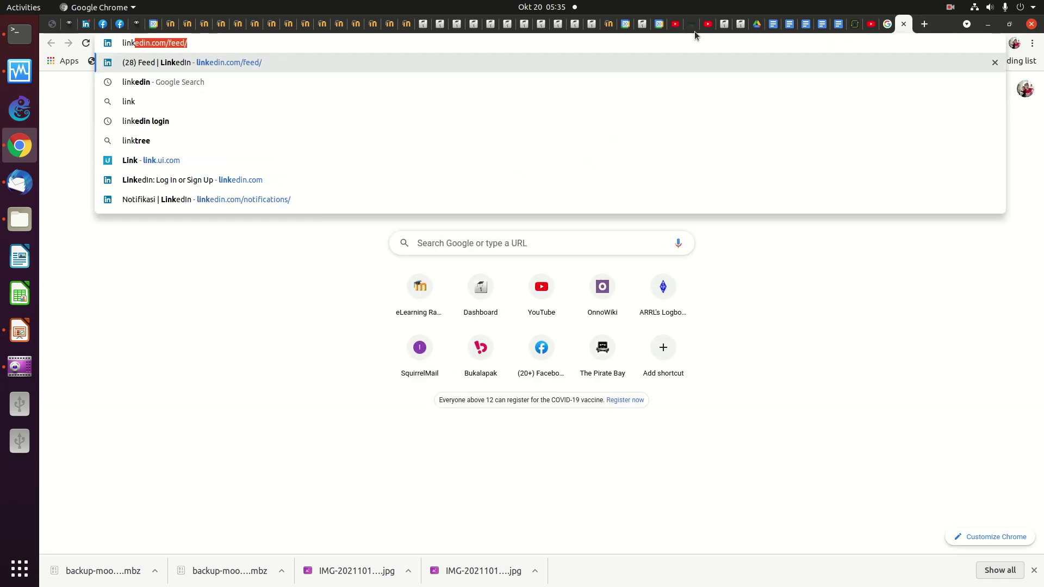
{"action": "type", "text": ".ui"}
{"action": "key", "text": "Return"}
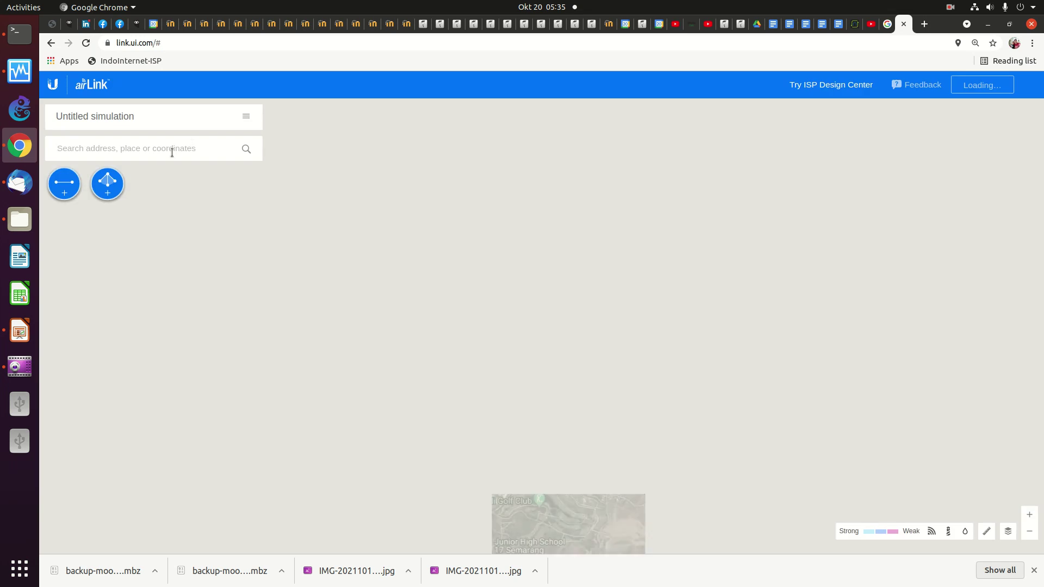
Step: Locate -6.447597,106.46081 on the airLink map, zoom in and add a PtMP link there
{"action": "key", "text": "ctrl+v"}
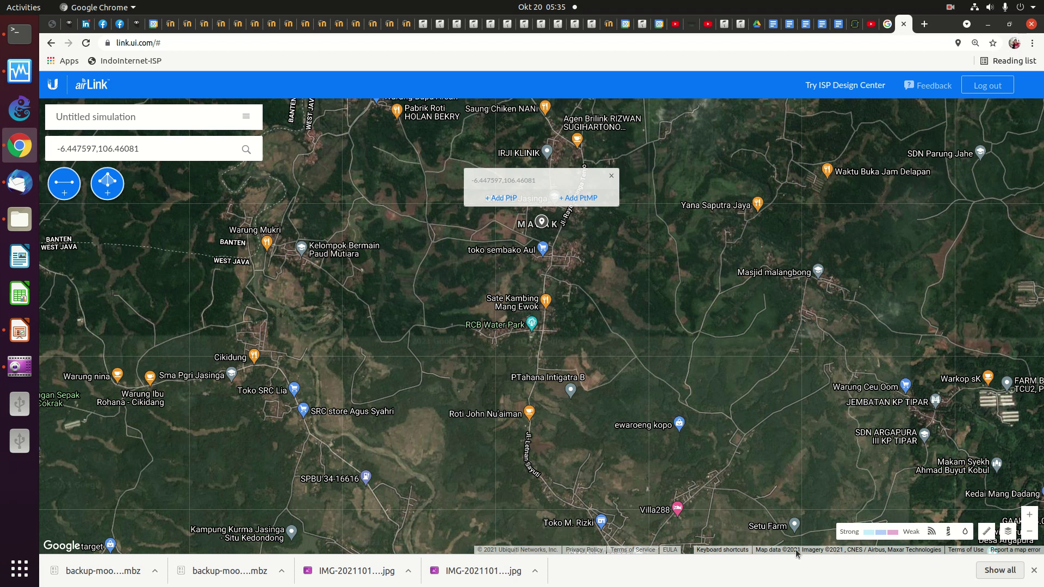
{"action": "left_click", "coordinate": [1029, 514]}
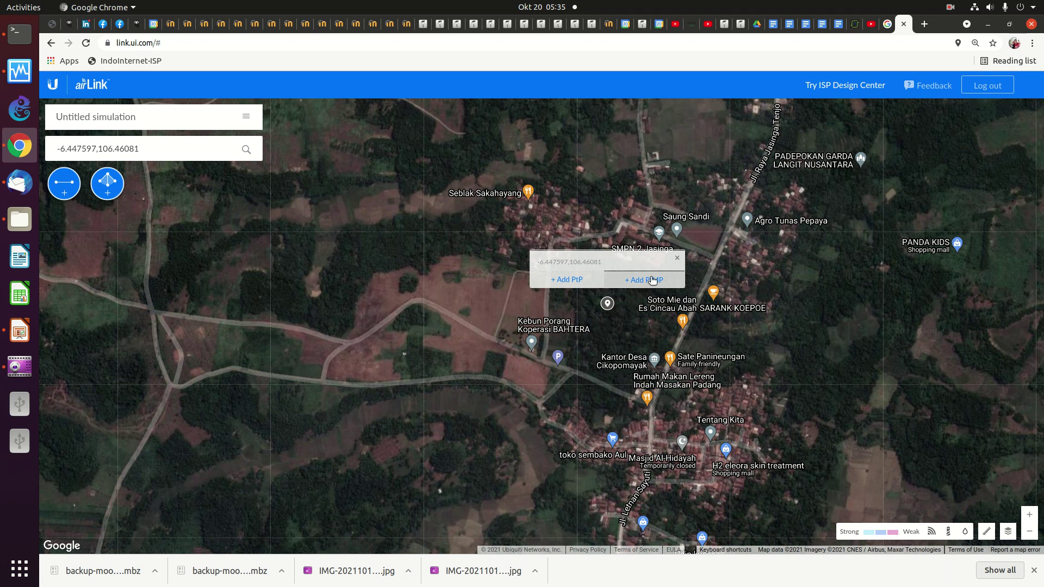
{"action": "left_click", "coordinate": [652, 281]}
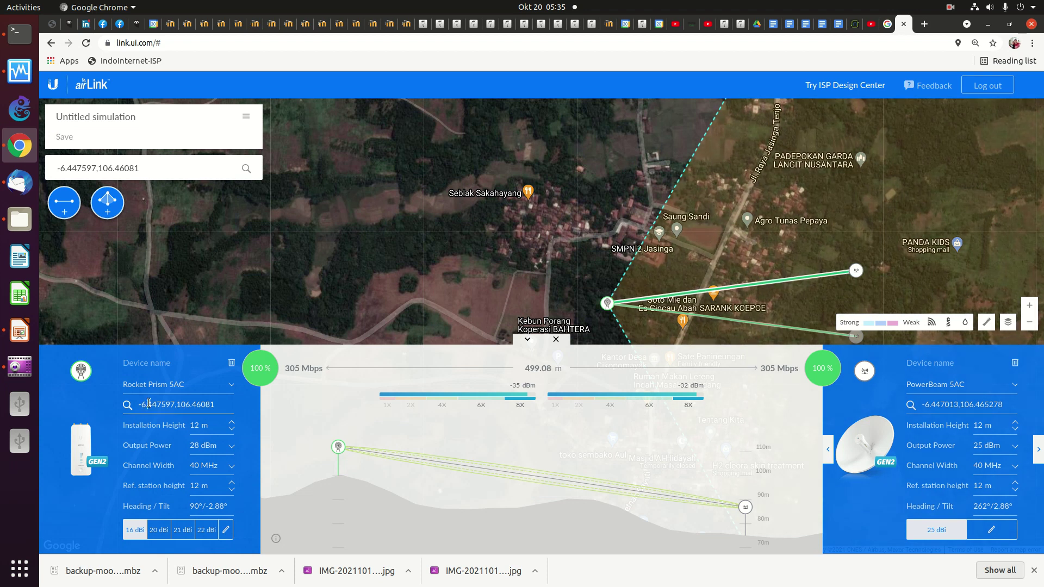
Step: Use Bullet AC (2.4 GHz) radios at both ends, then zoom the map out three levels
{"action": "left_click", "coordinate": [195, 388]}
{"action": "left_click", "coordinate": [261, 244]}
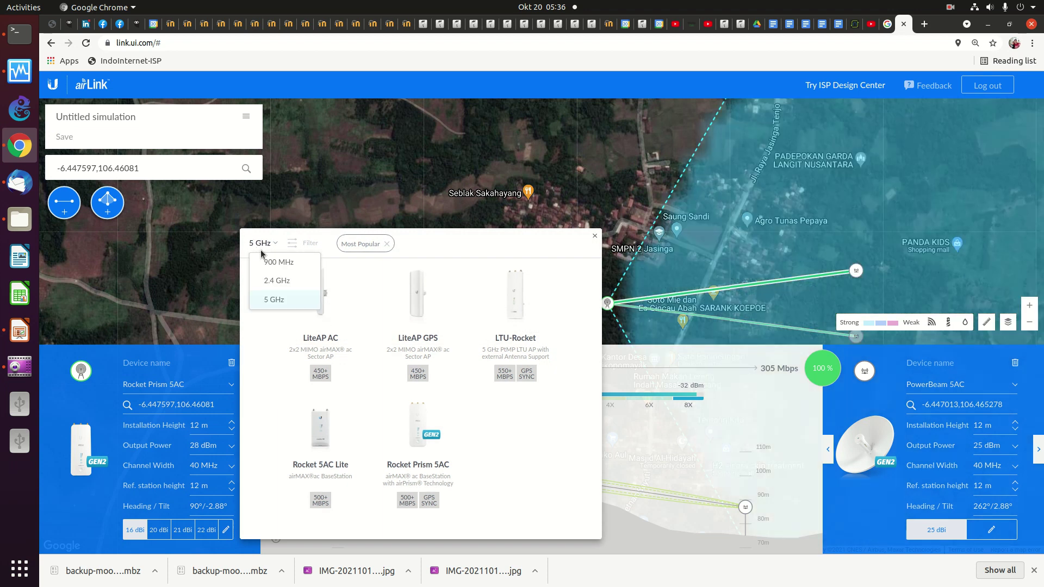
{"action": "left_click", "coordinate": [274, 281]}
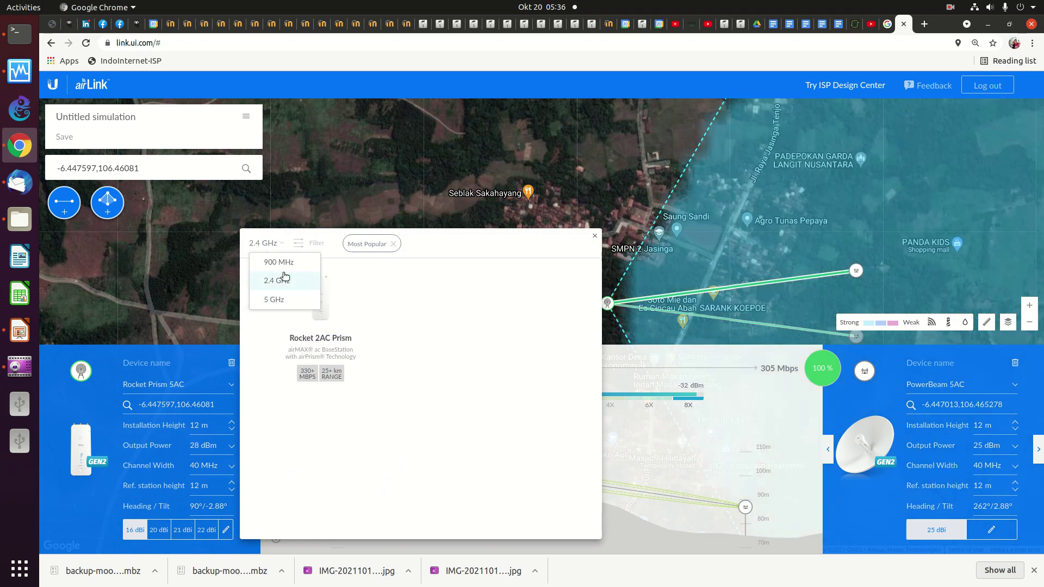
{"action": "left_click", "coordinate": [381, 246]}
{"action": "left_click", "coordinate": [318, 314]}
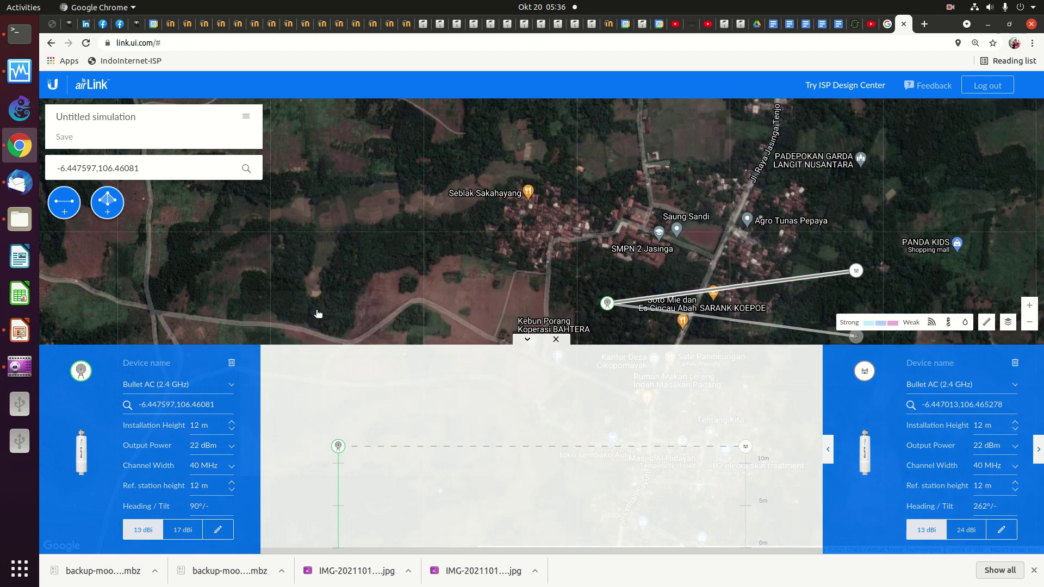
{"action": "left_click", "coordinate": [1029, 323]}
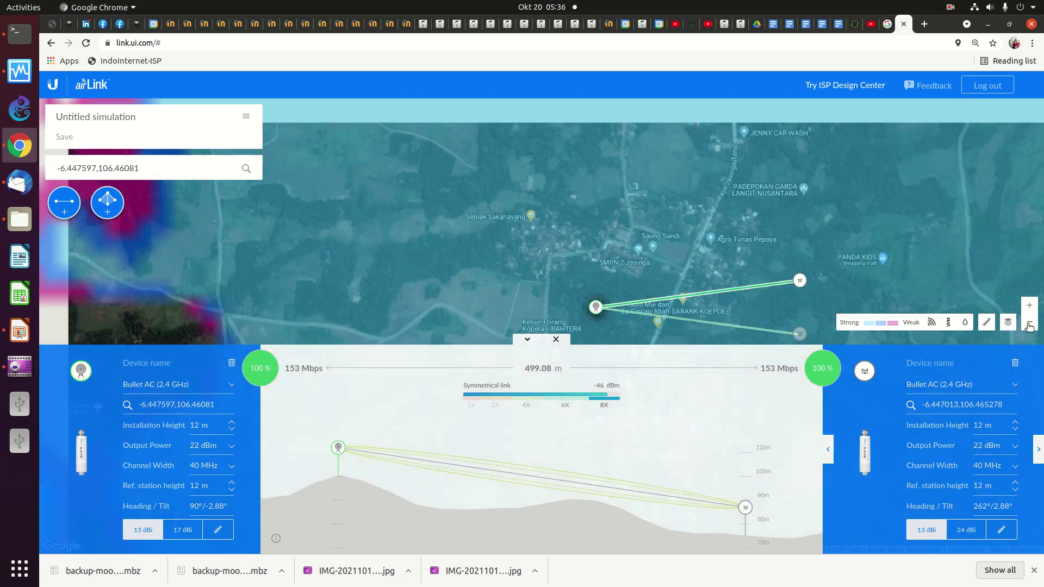
{"action": "left_click", "coordinate": [1030, 325]}
{"action": "left_click", "coordinate": [1029, 325]}
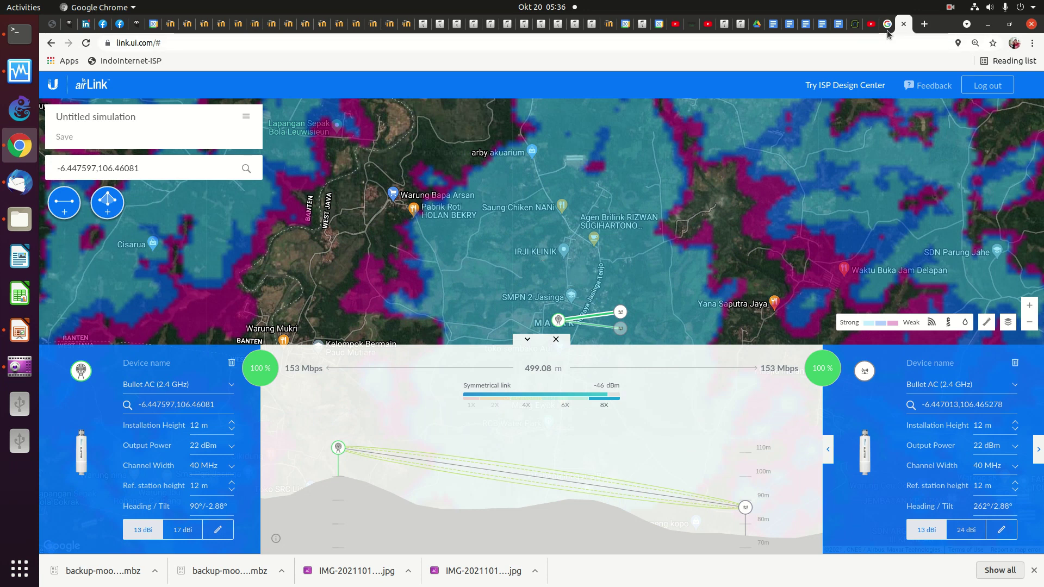
Step: Go through the open tabs to the BAB-studi-kasus-jaringan-wireless-jarak-jauh document
{"action": "left_click", "coordinate": [838, 25]}
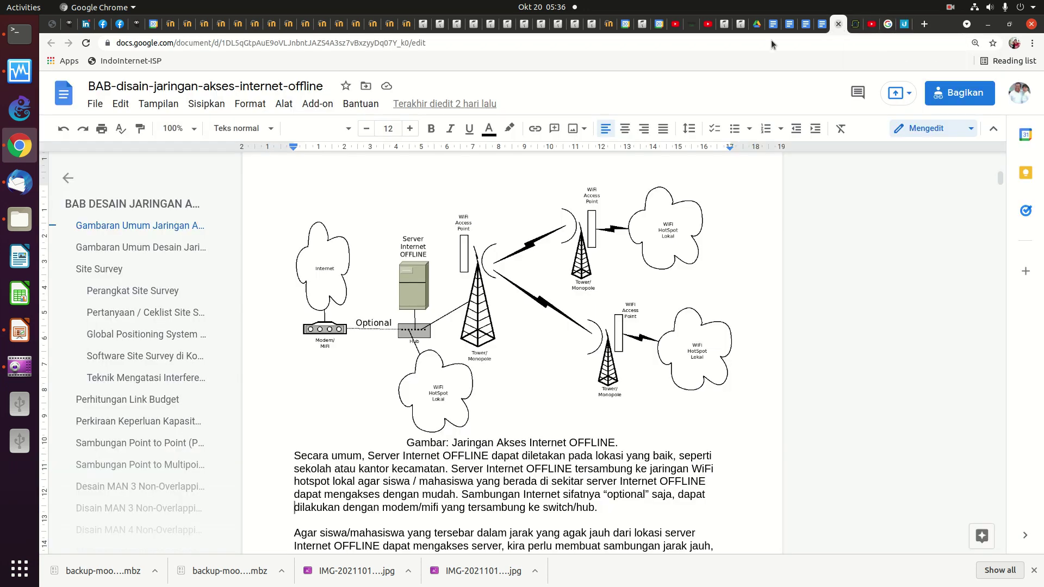
{"action": "left_click", "coordinate": [822, 25]}
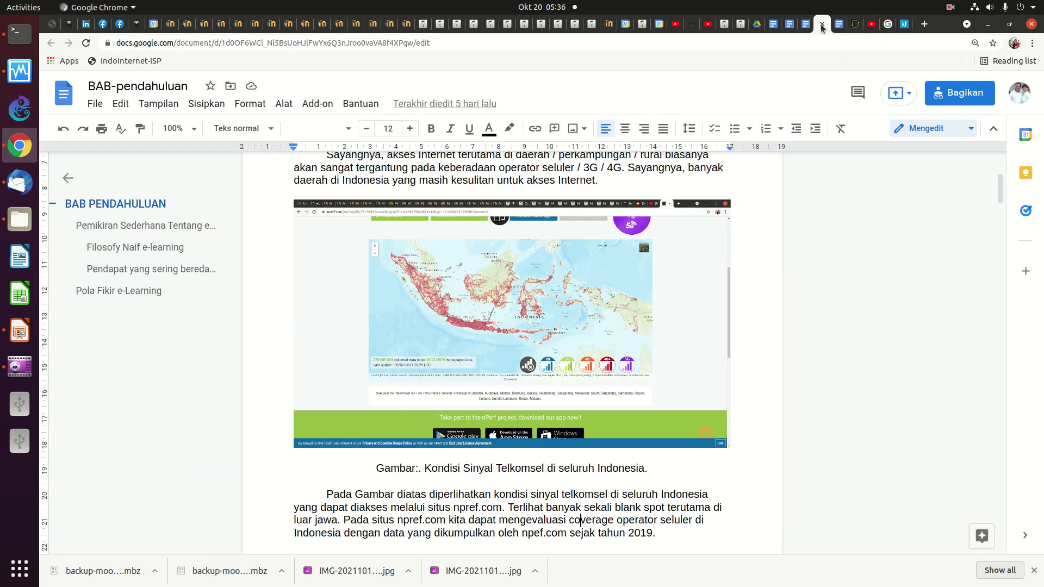
{"action": "left_click", "coordinate": [806, 25]}
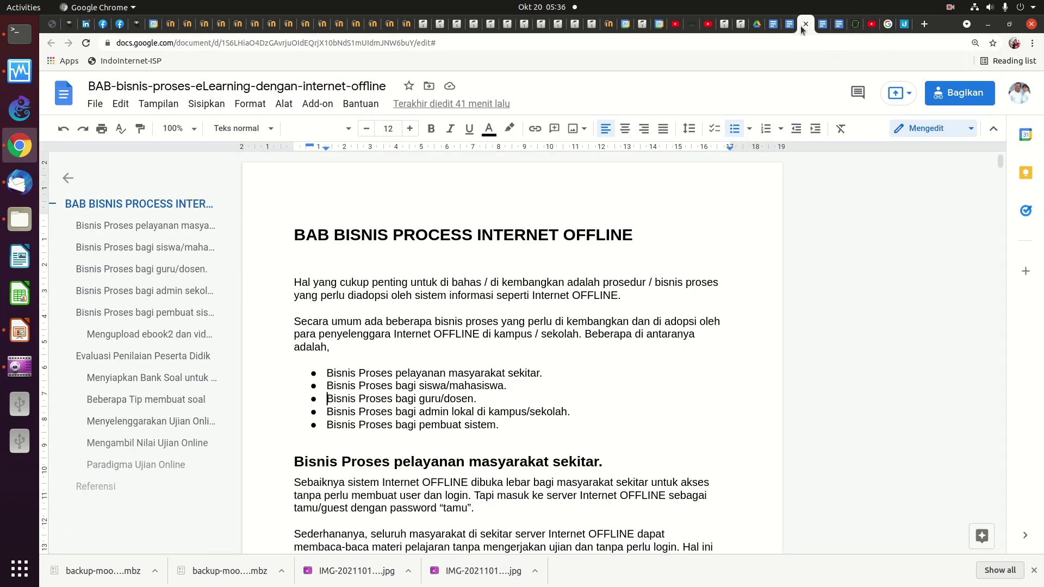
{"action": "left_click", "coordinate": [888, 24]}
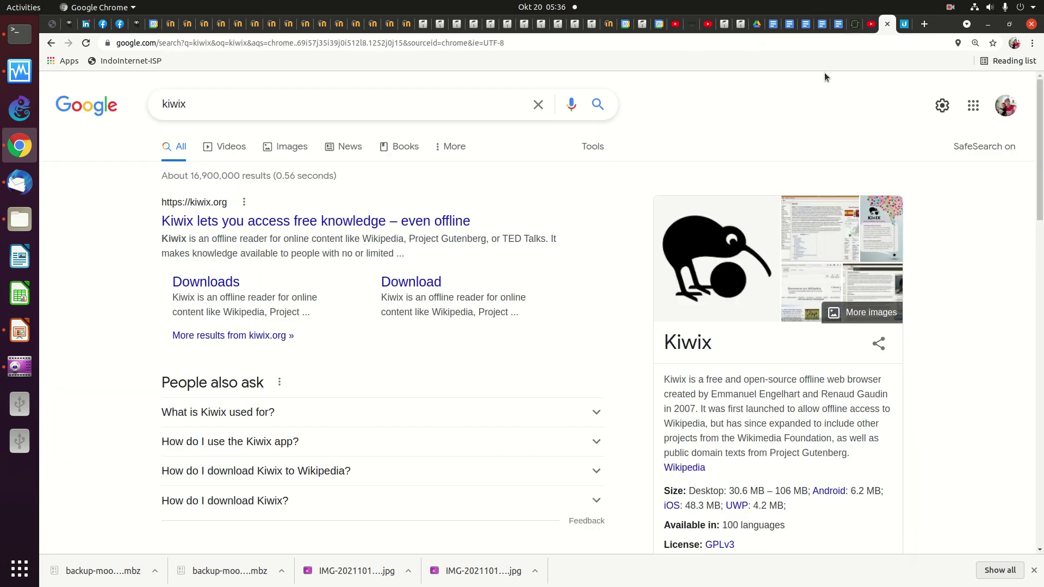
{"action": "left_click", "coordinate": [774, 26]}
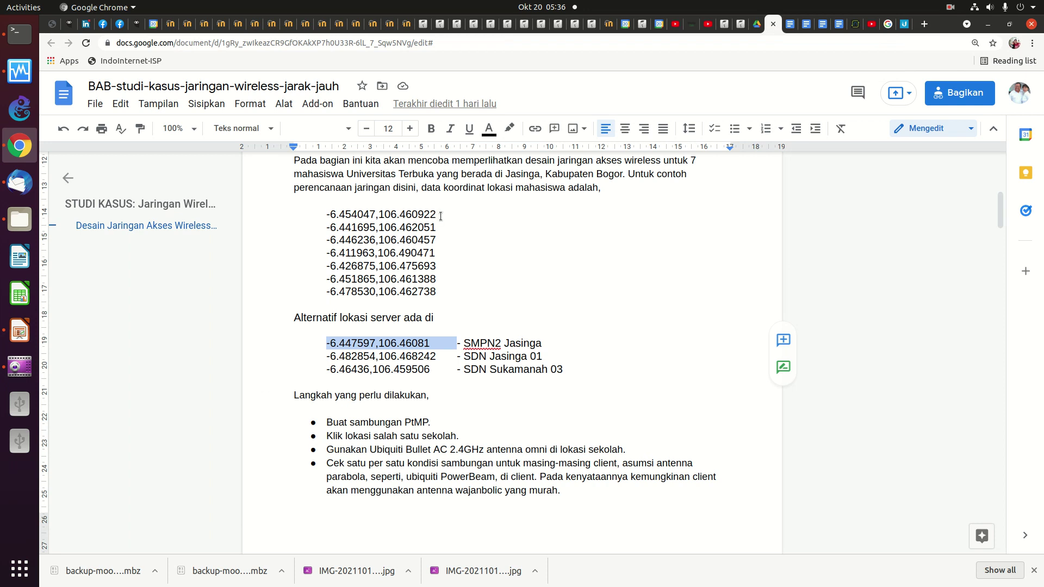
{"action": "left_click_drag", "start_coordinate": [440, 216], "coordinate": [328, 216]}
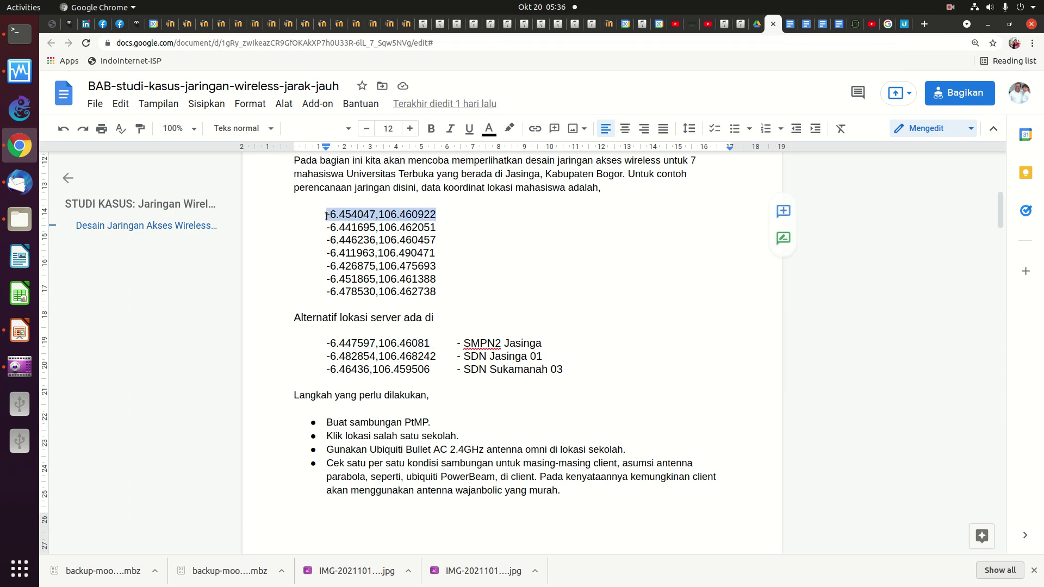
{"action": "right_click", "coordinate": [338, 216]}
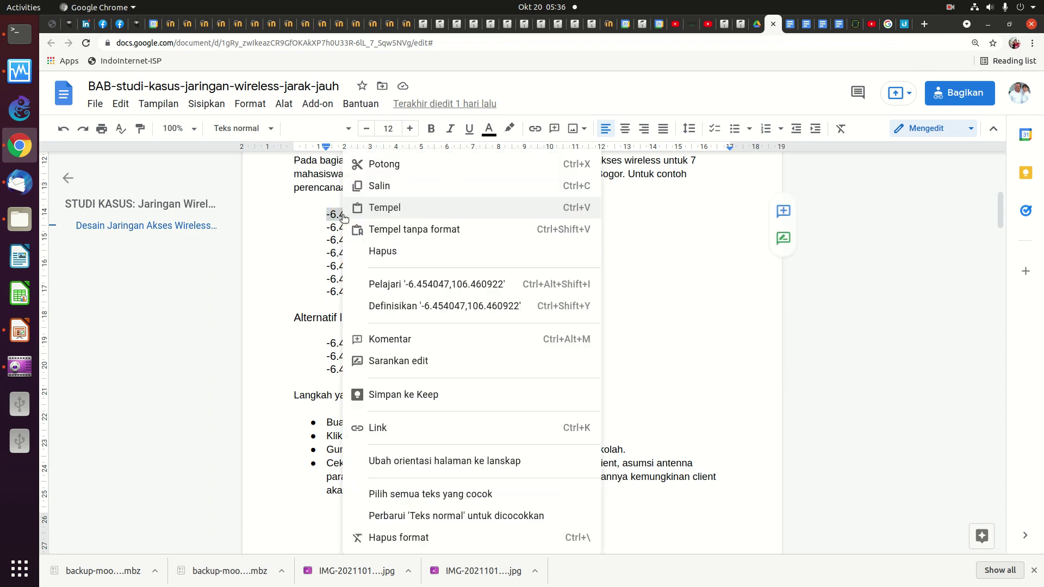
{"action": "left_click", "coordinate": [375, 185]}
{"action": "left_click", "coordinate": [904, 24]}
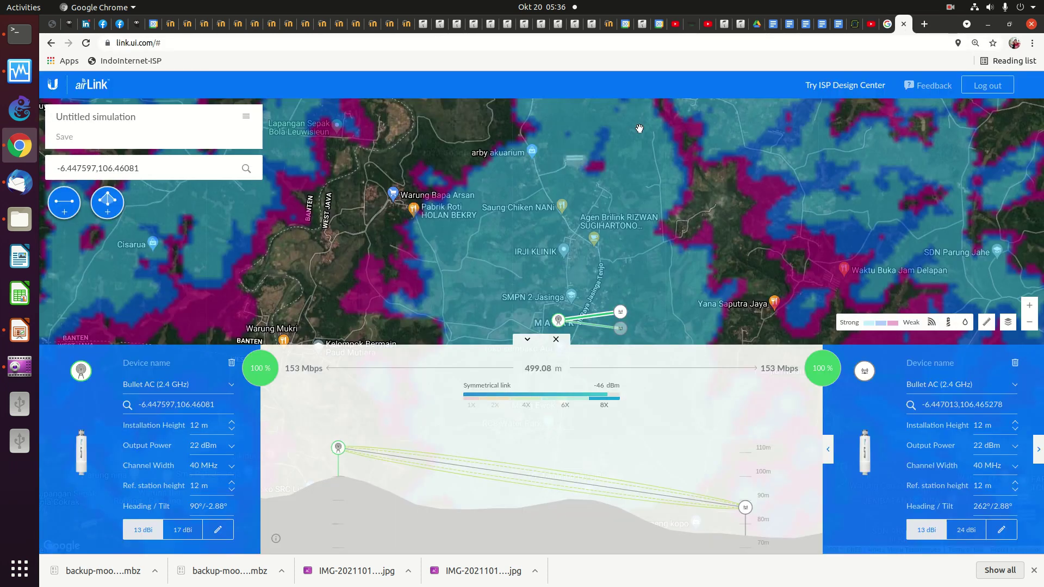
{"action": "left_click_drag", "start_coordinate": [1006, 404], "coordinate": [814, 381]}
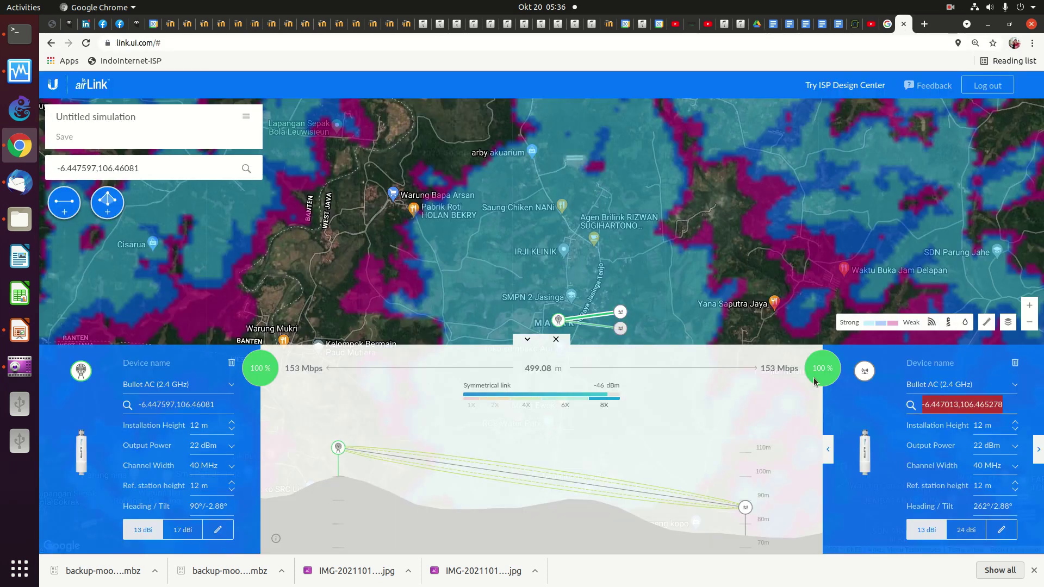
{"action": "key", "text": "ctrl+v"}
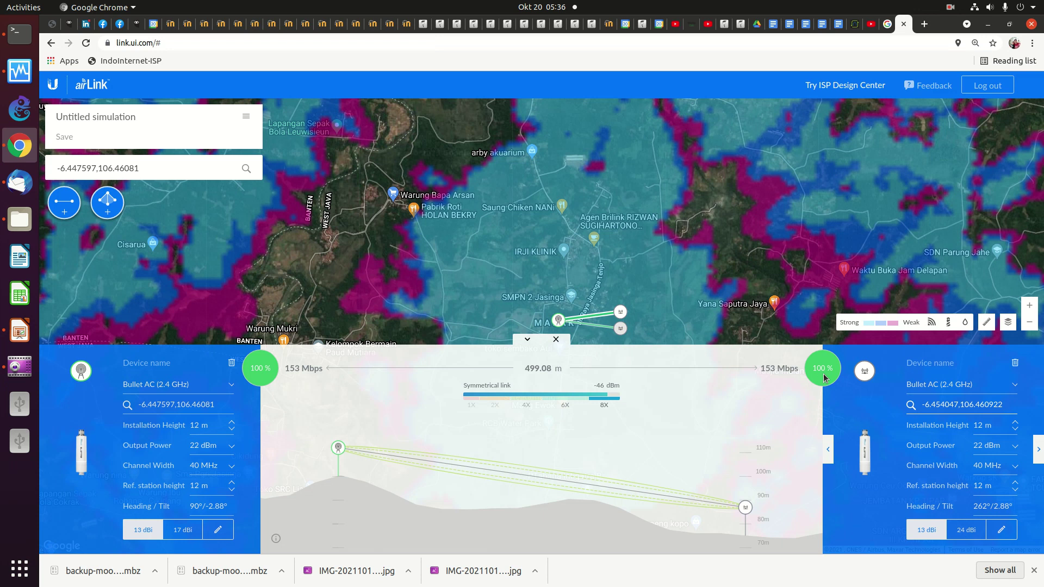
{"action": "key", "text": "Return"}
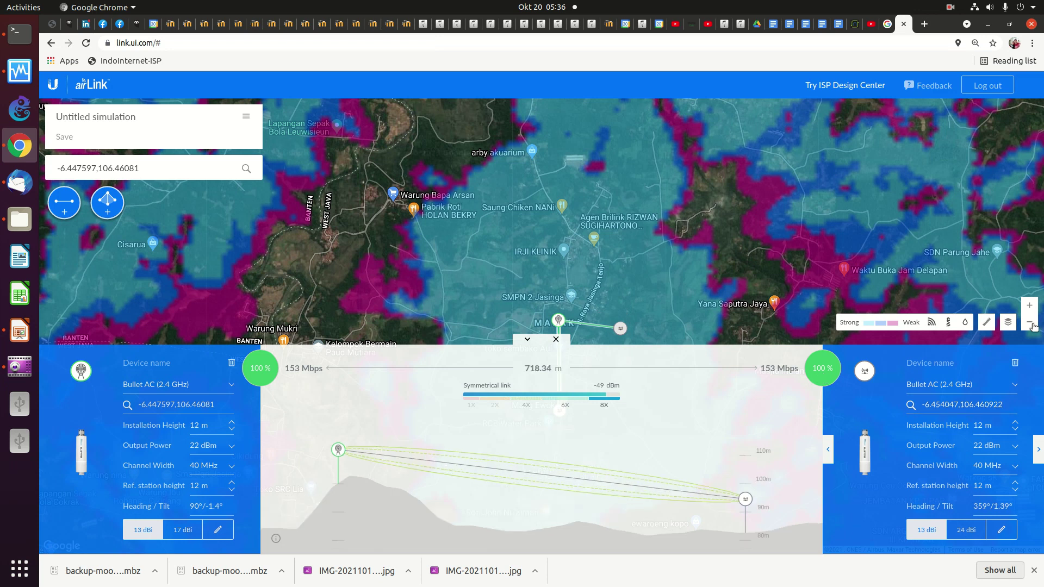
{"action": "left_click", "coordinate": [1029, 322]}
{"action": "left_click_drag", "start_coordinate": [748, 224], "coordinate": [754, 149]}
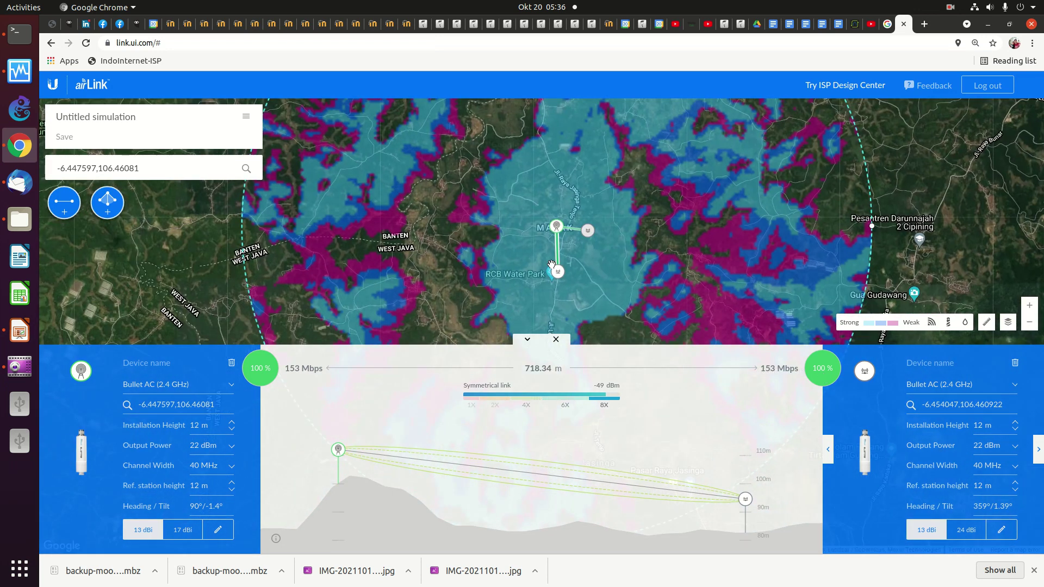
{"action": "left_click", "coordinate": [558, 272]}
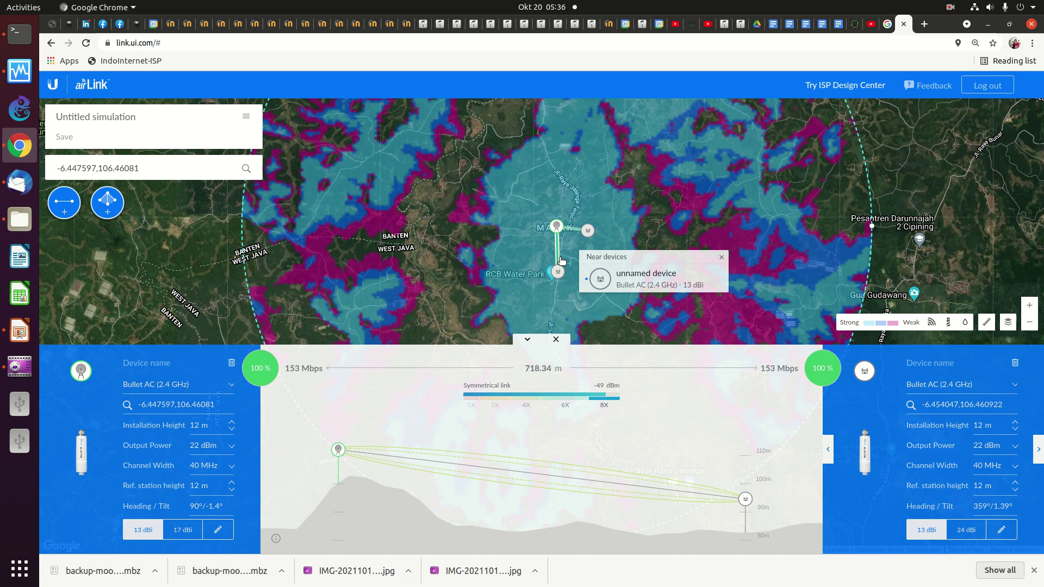
{"action": "left_click", "coordinate": [567, 211]}
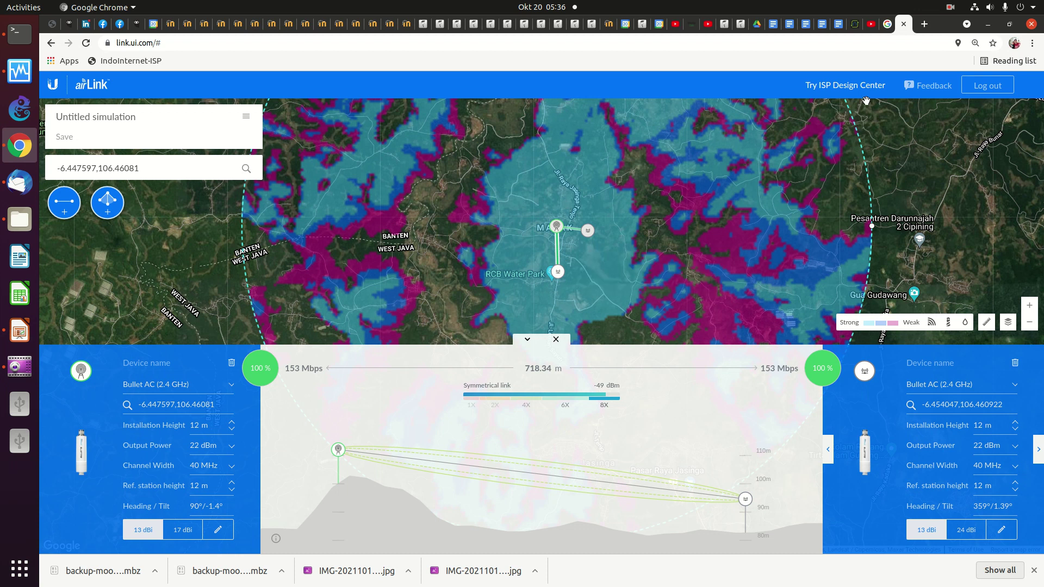
Step: Copy the second student coordinate -6.441695,106.462051 from the case-study document
{"action": "left_click", "coordinate": [775, 30]}
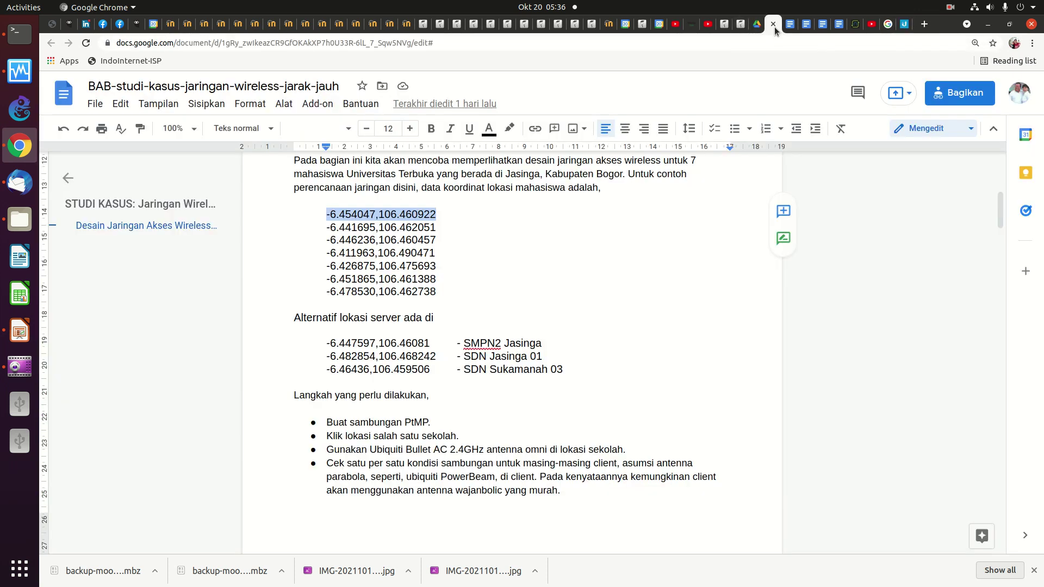
{"action": "left_click_drag", "start_coordinate": [437, 227], "coordinate": [309, 222]}
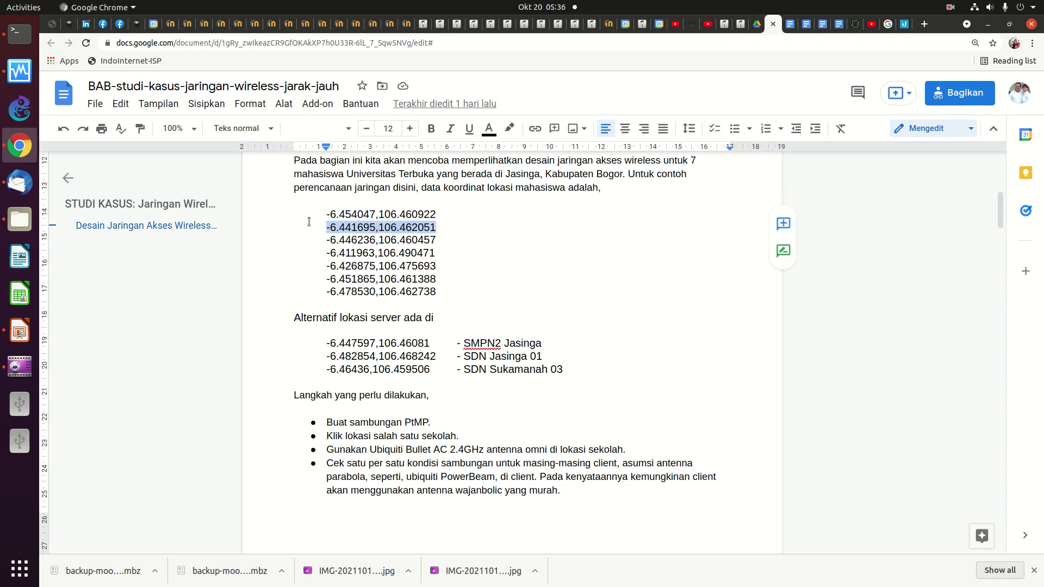
{"action": "right_click", "coordinate": [359, 229]}
{"action": "left_click", "coordinate": [391, 187]}
Step: Paste -6.441695,106.462051 as the client station location, 671.69 m from the server, and check nearby devices
{"action": "left_click", "coordinate": [905, 26]}
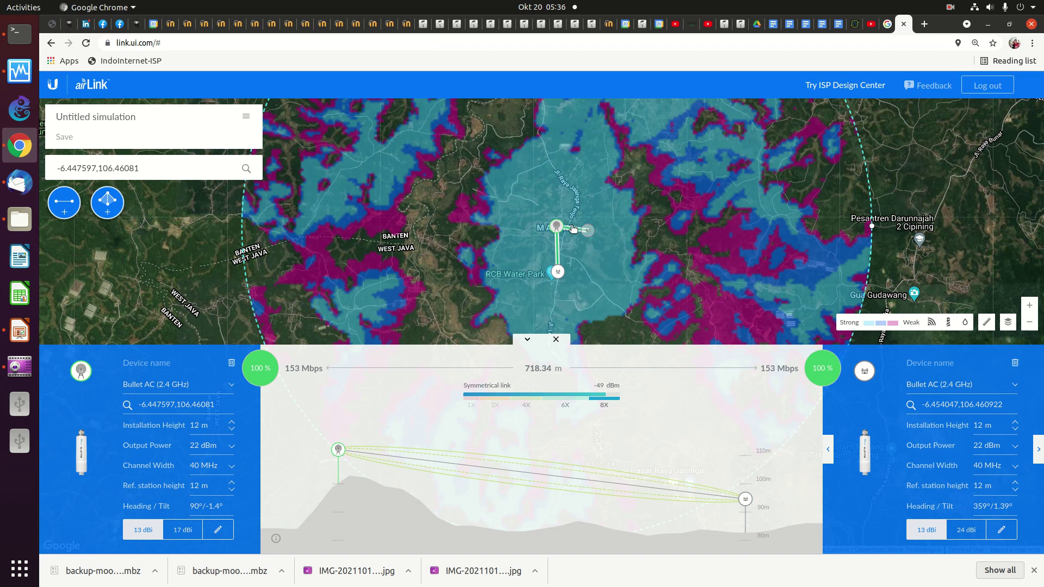
{"action": "triple_click", "coordinate": [1003, 404]}
{"action": "key", "text": "ctrl+v"}
{"action": "left_click_drag", "start_coordinate": [1004, 402], "coordinate": [827, 384]}
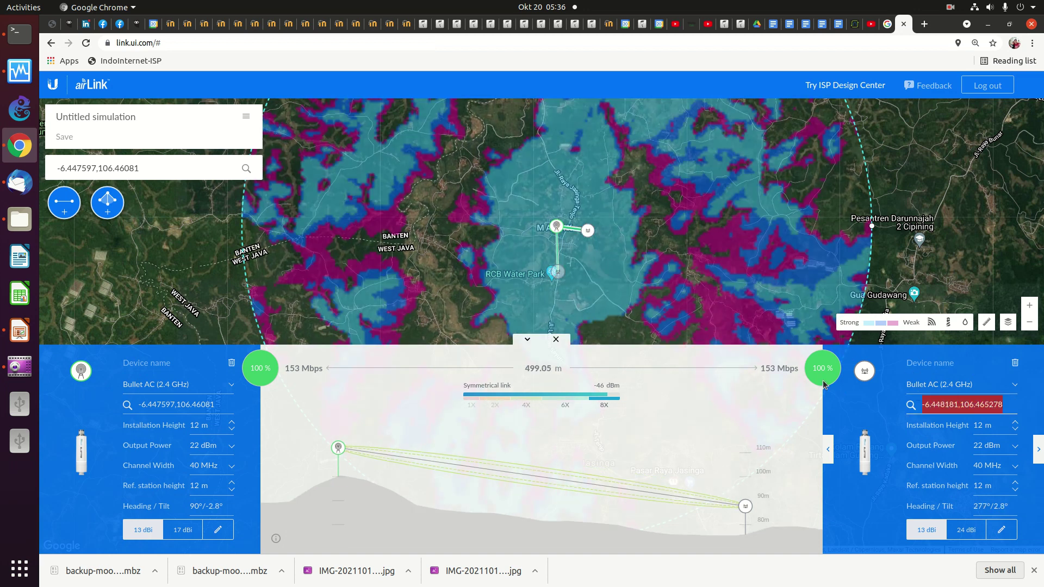
{"action": "key", "text": "ctrl+v"}
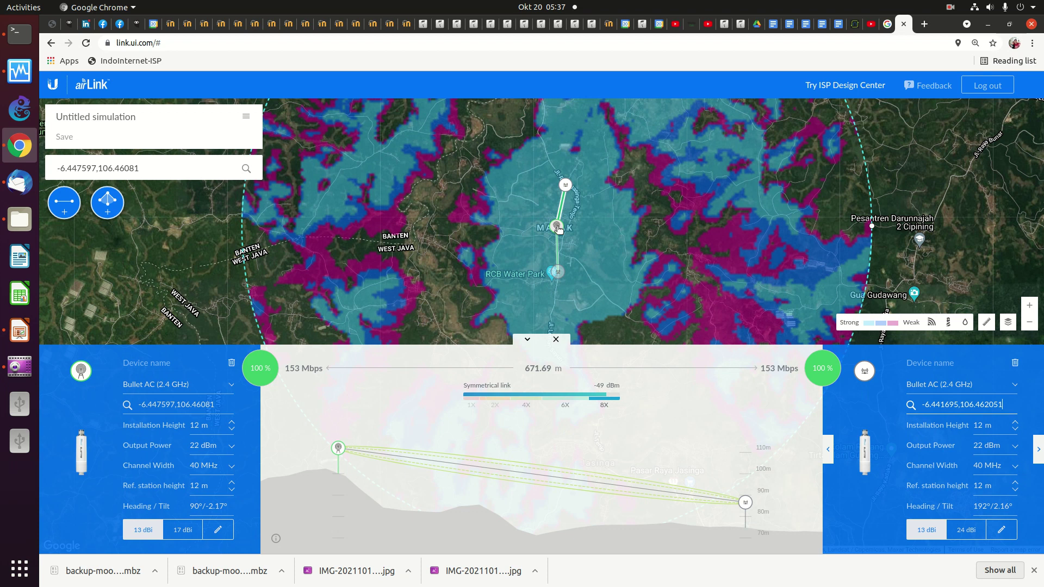
{"action": "left_click", "coordinate": [557, 226]}
Step: Revert the client to the first student's 718.34 m location and switch to the Internet OFFLINE Moodle course
{"action": "key", "text": "Escape"}
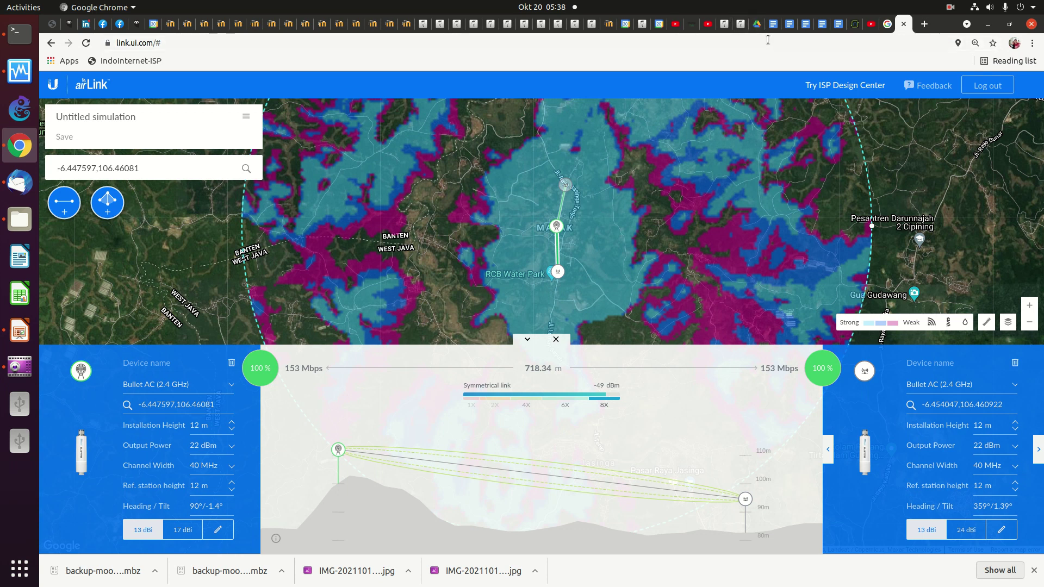
{"action": "left_click", "coordinate": [759, 29]}
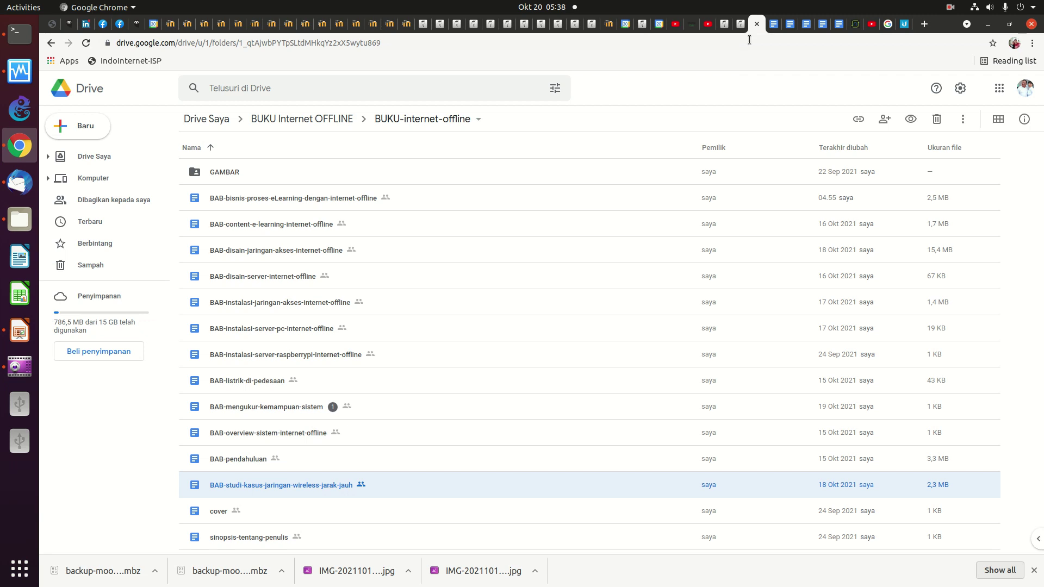
{"action": "left_click", "coordinate": [739, 25]}
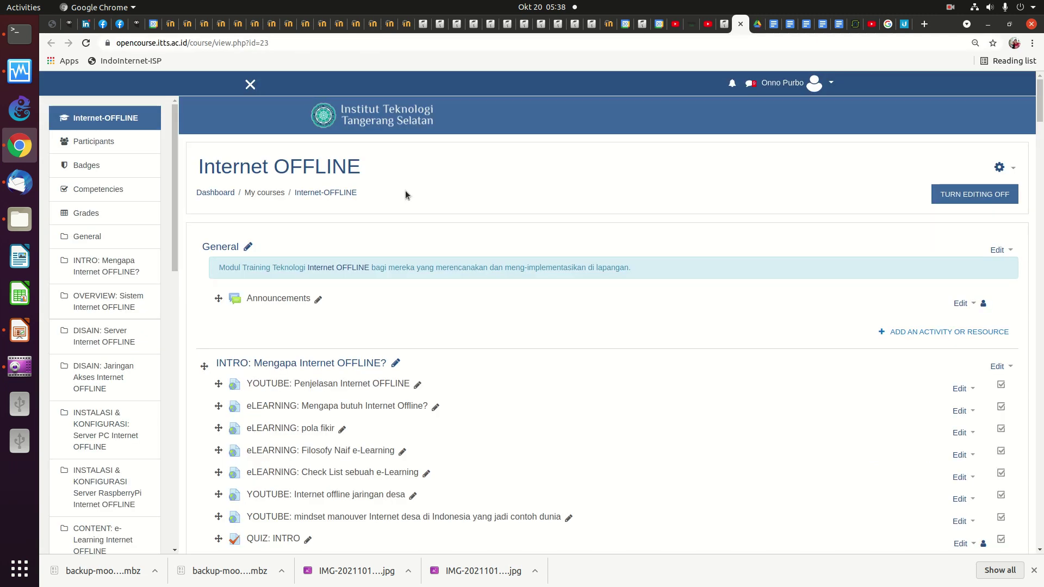
Step: Zoom the Internet OFFLINE Moodle course page in to 110%
{"action": "key", "text": "ctrl+plus"}
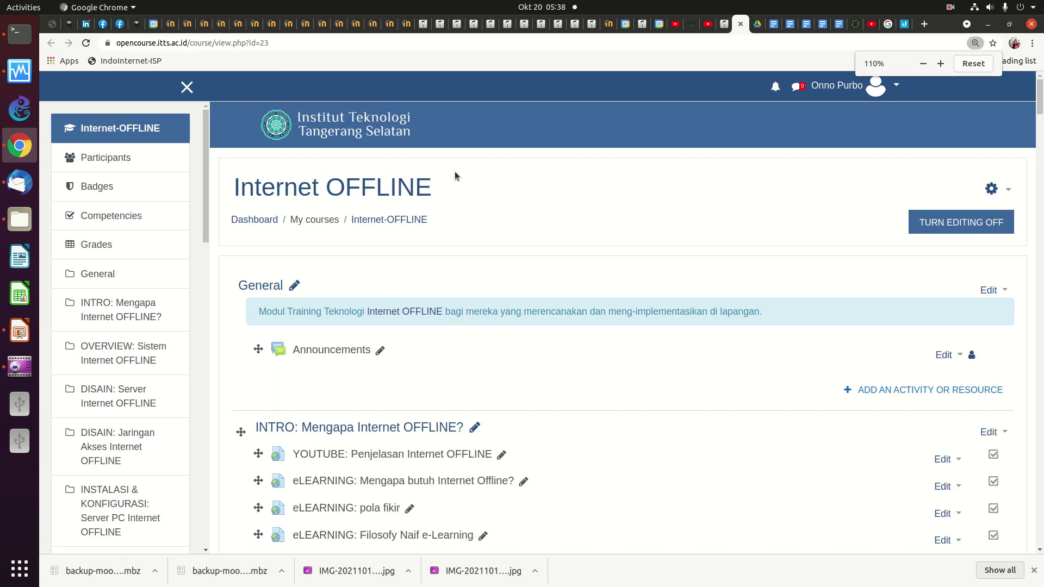